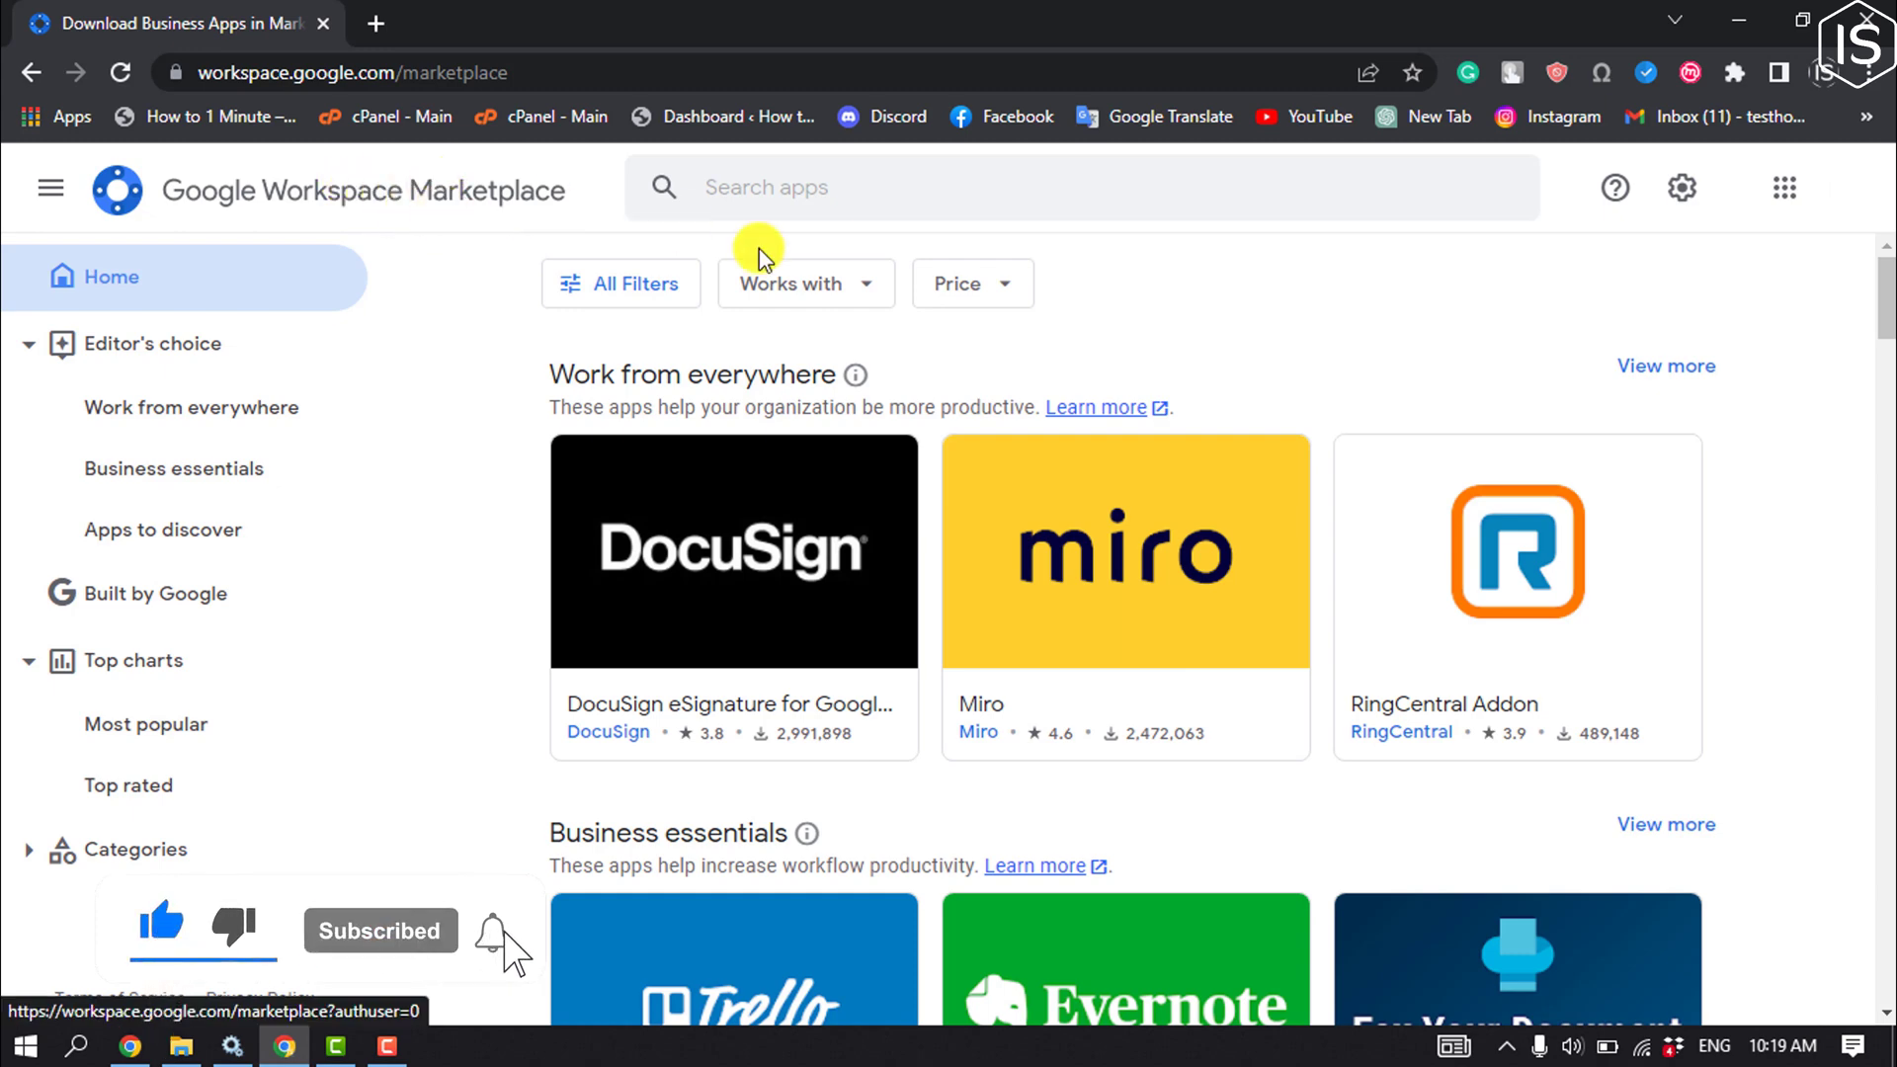
# Step: Search the Google Workspace Marketplace for 'mailmeteor'
pyautogui.click(817, 189)
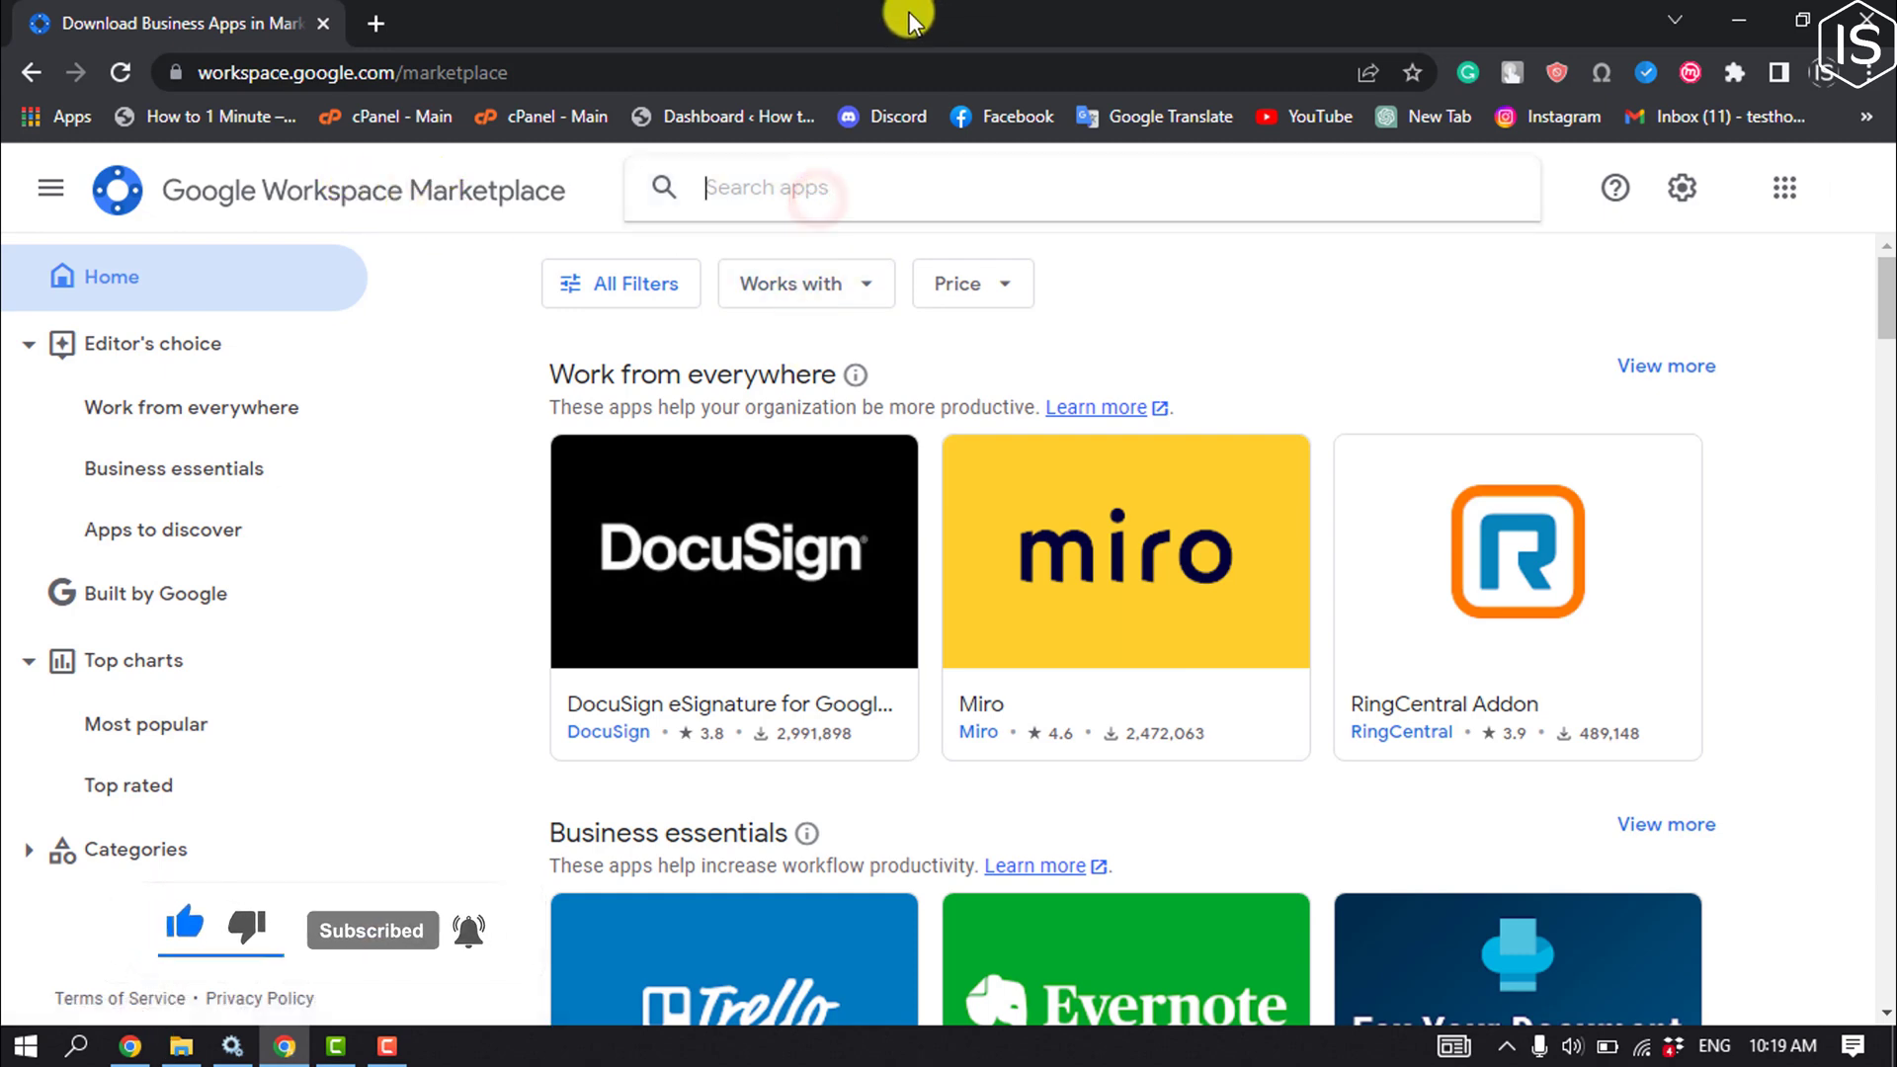
pyautogui.write('mail')
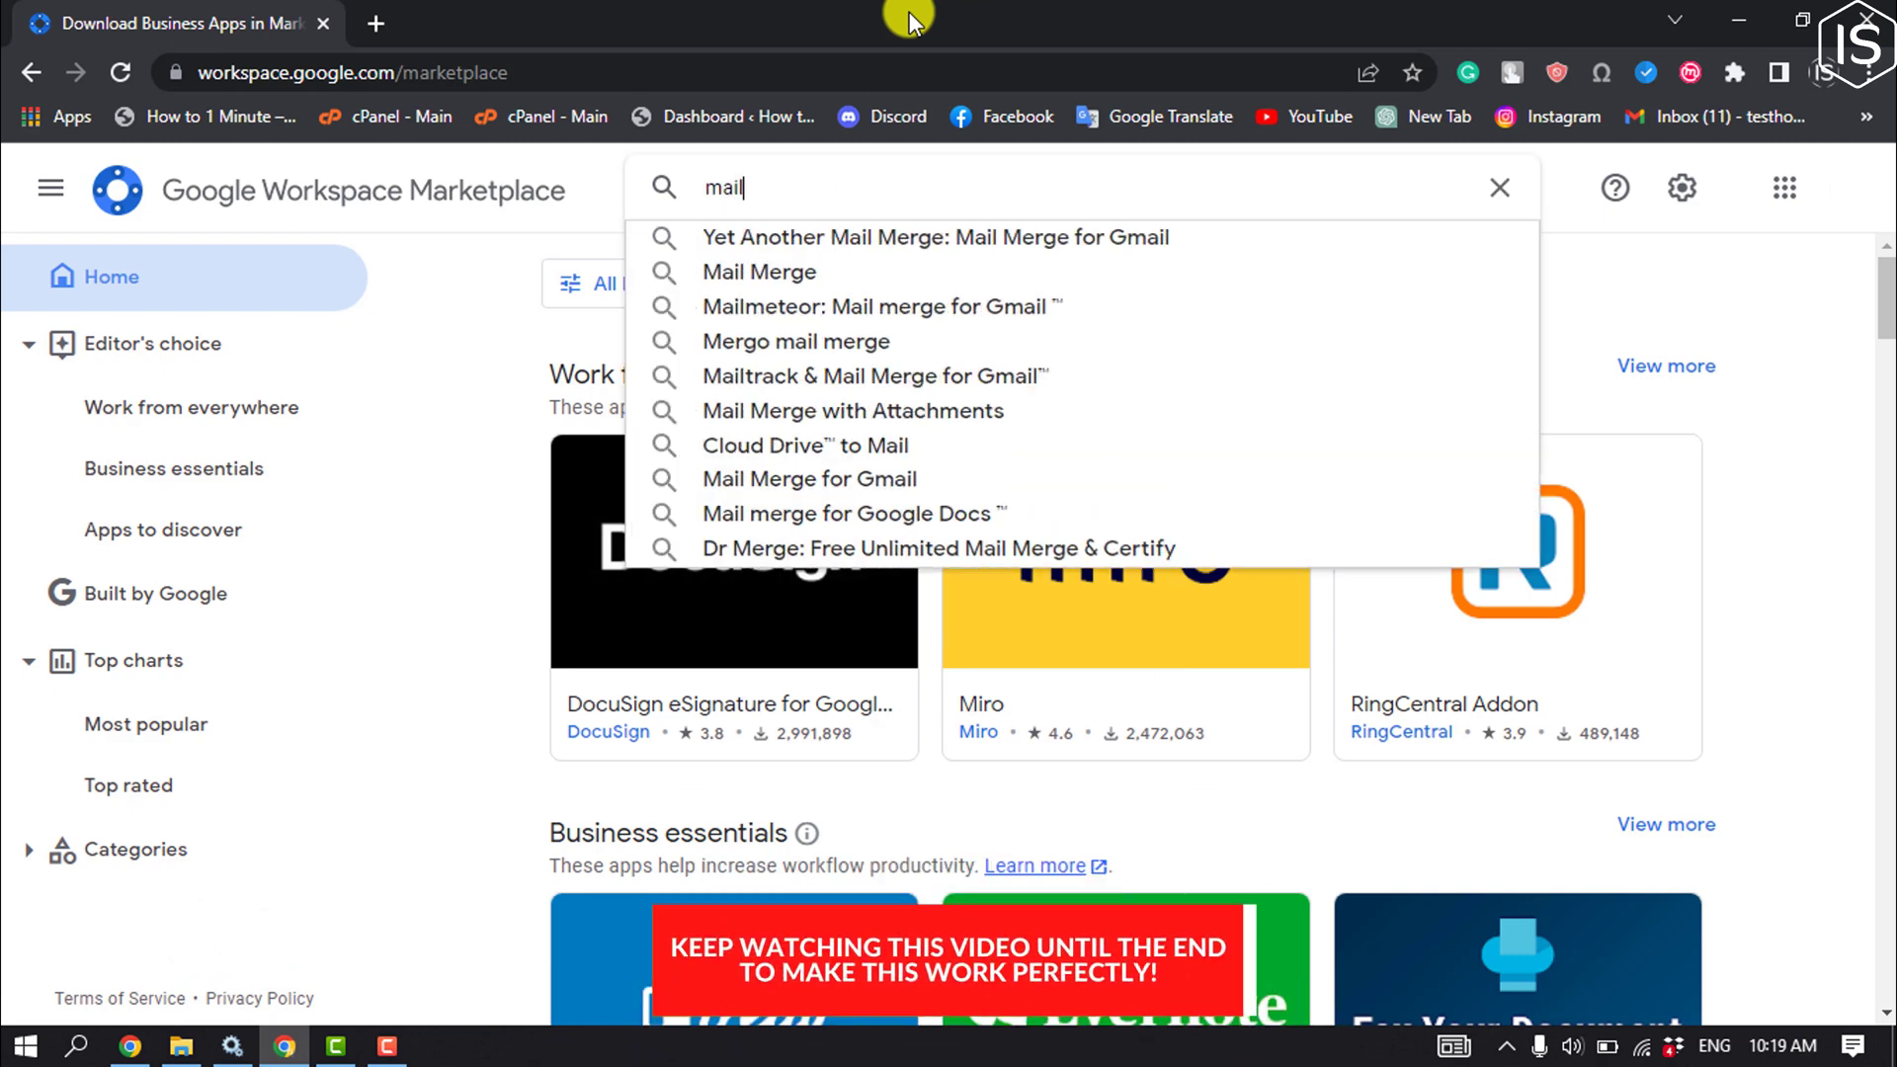
pyautogui.write('me')
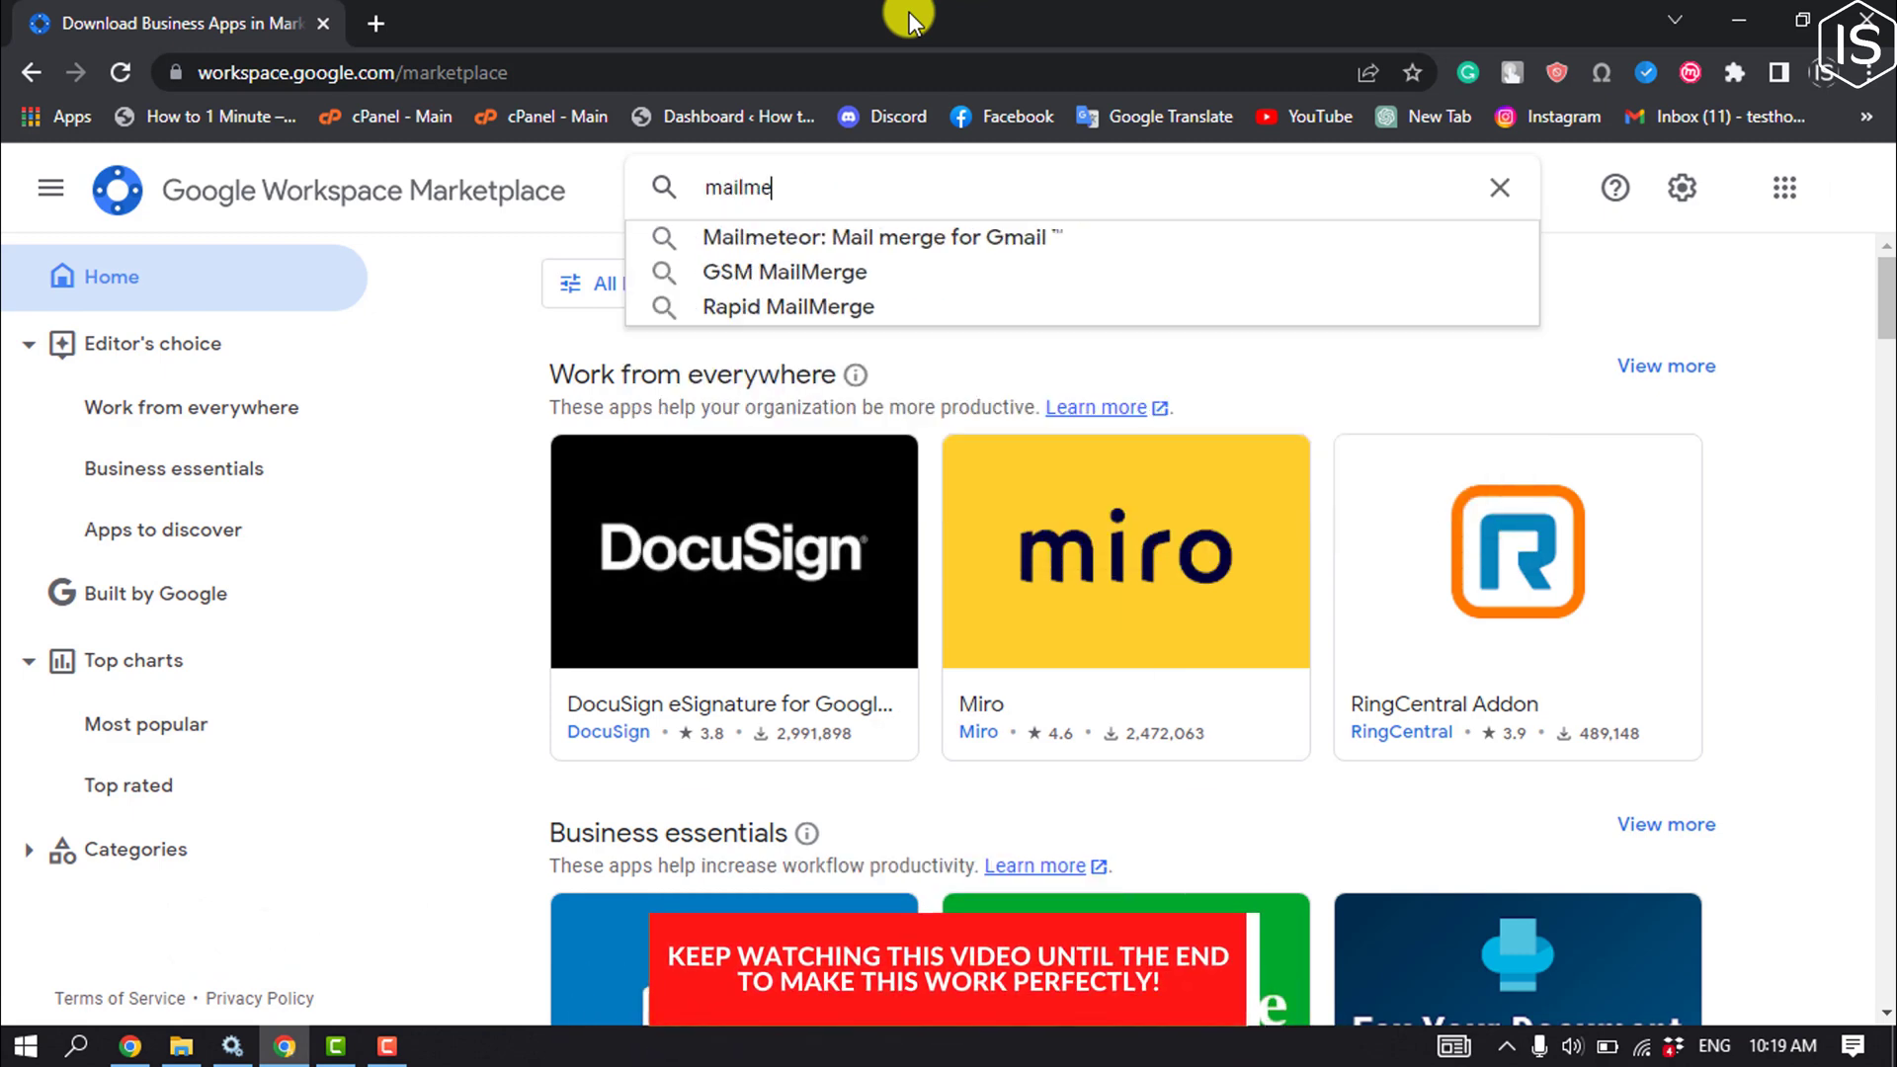
pyautogui.write('teor')
pyautogui.press('Return')
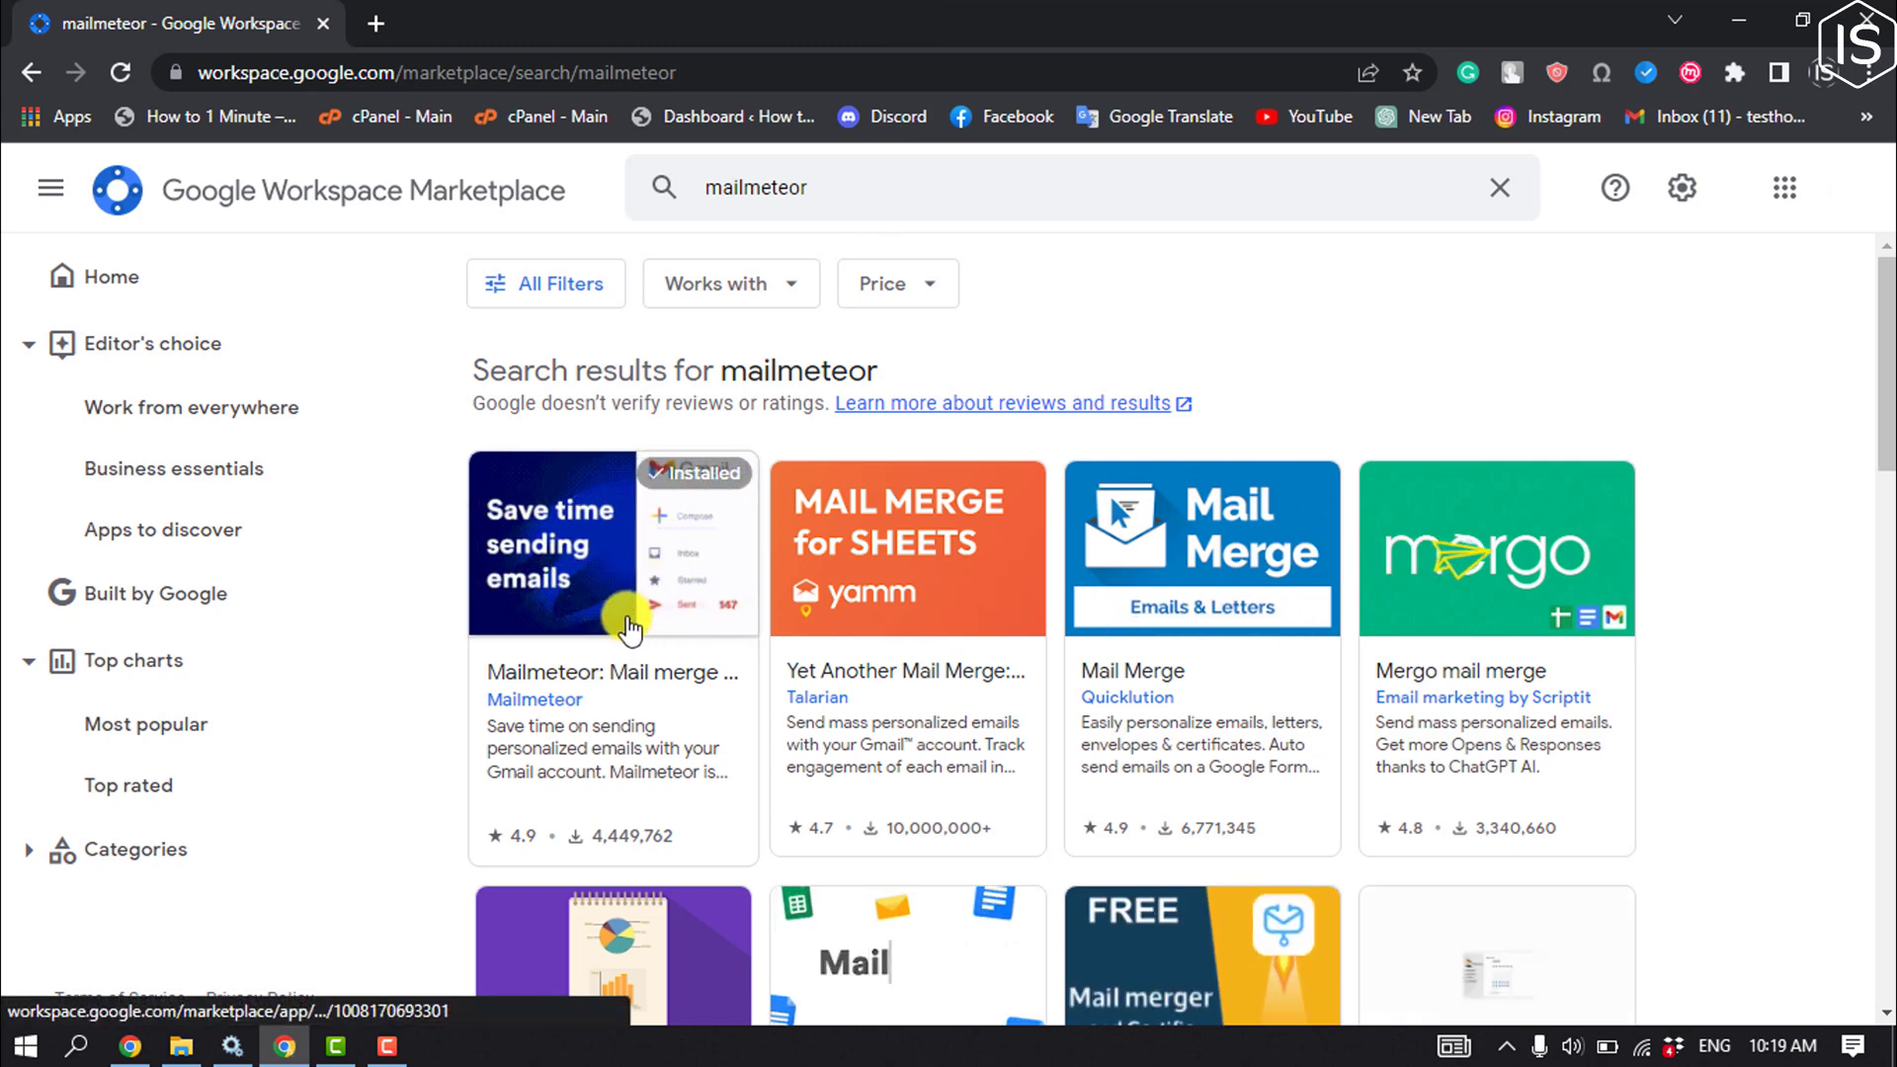
# Step: Install Mailmeteor: Mail merge for Gmail and allow it access to the chosen Google account
pyautogui.click(630, 627)
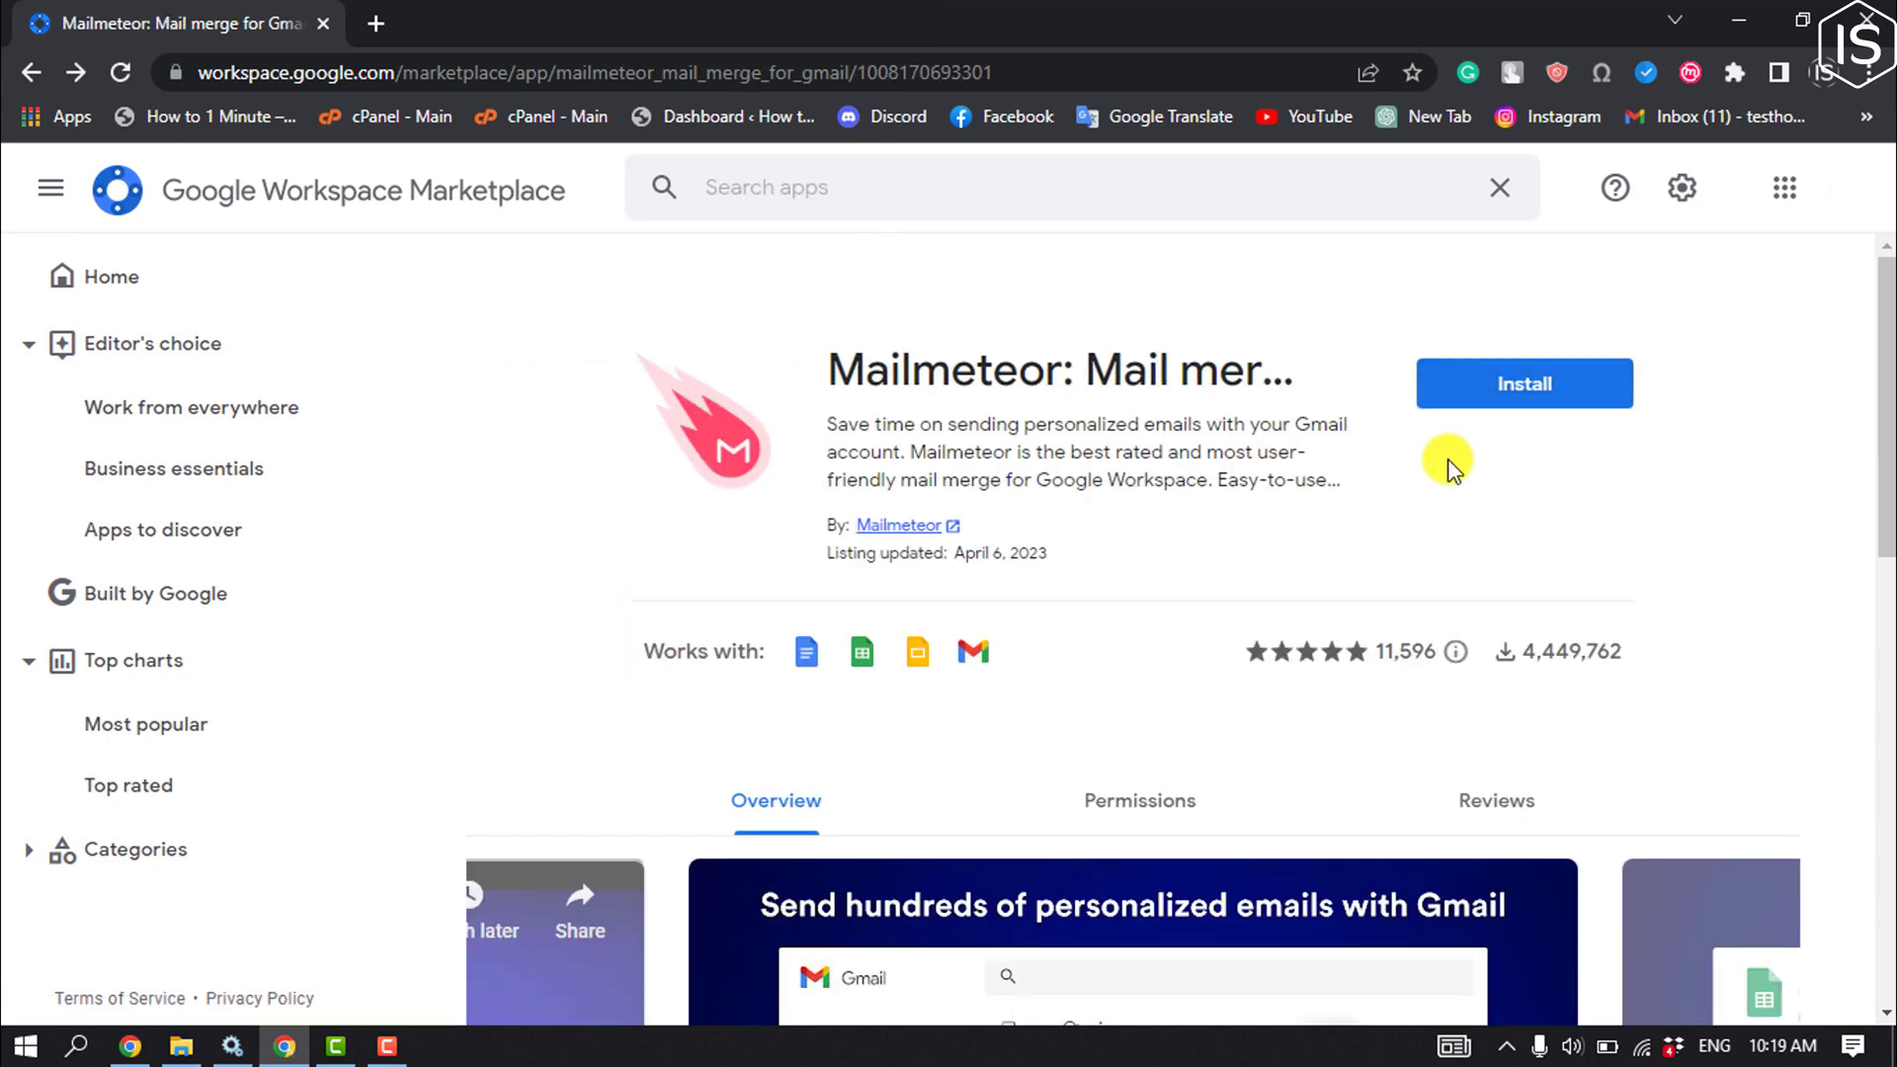
pyautogui.click(1492, 393)
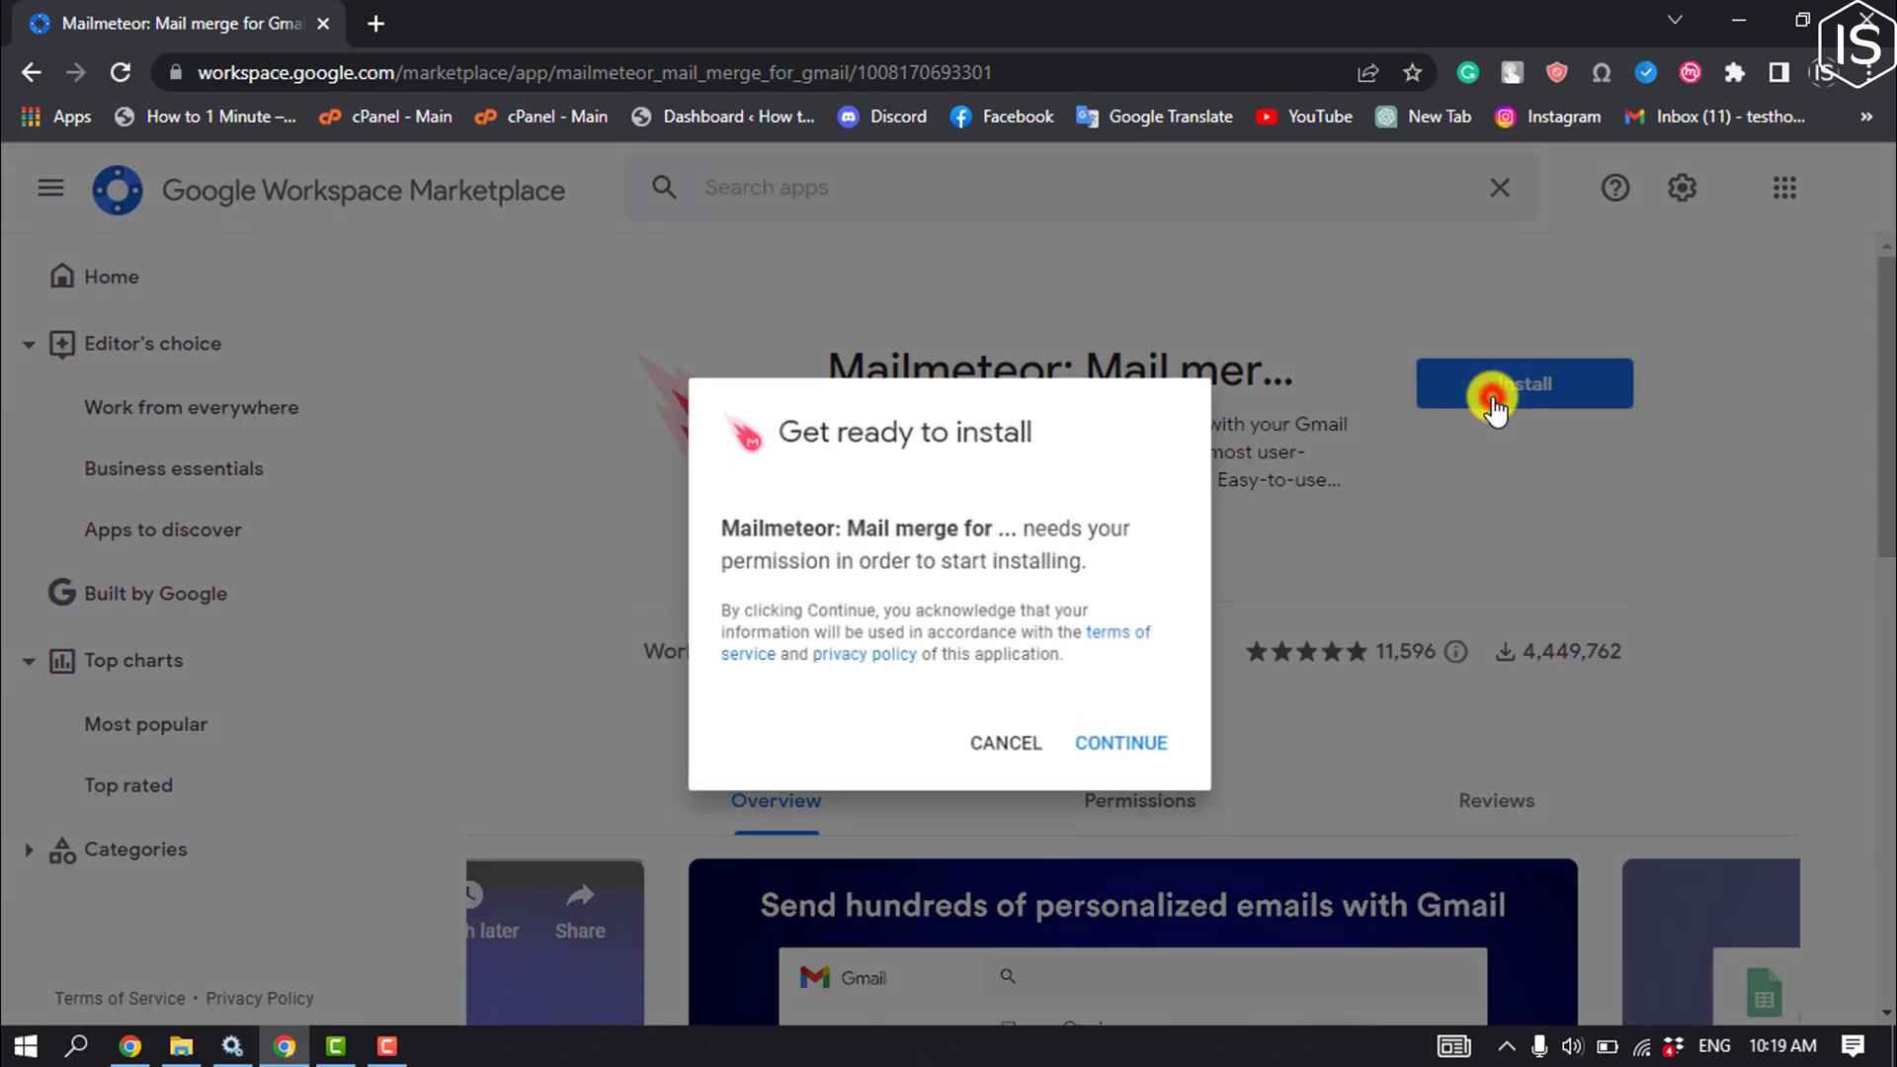
pyautogui.click(1105, 746)
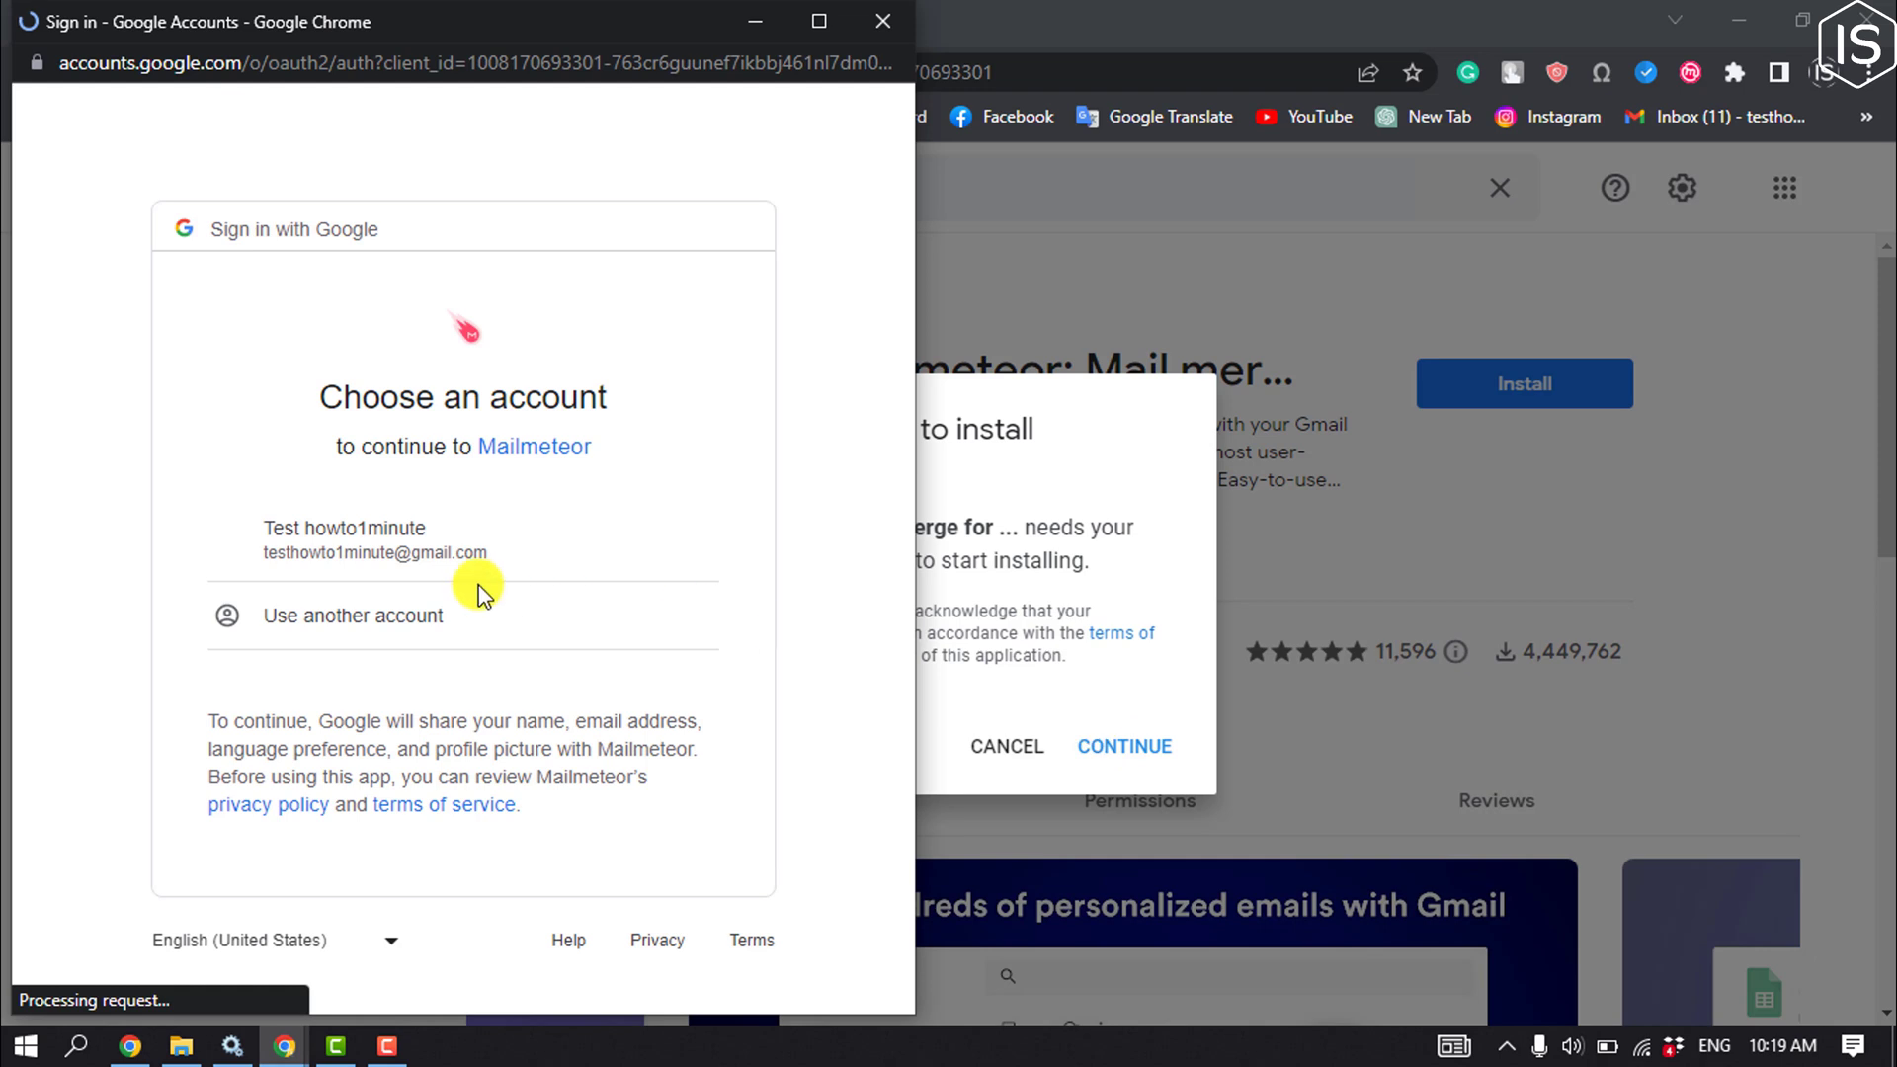
pyautogui.click(386, 563)
pyautogui.click(393, 560)
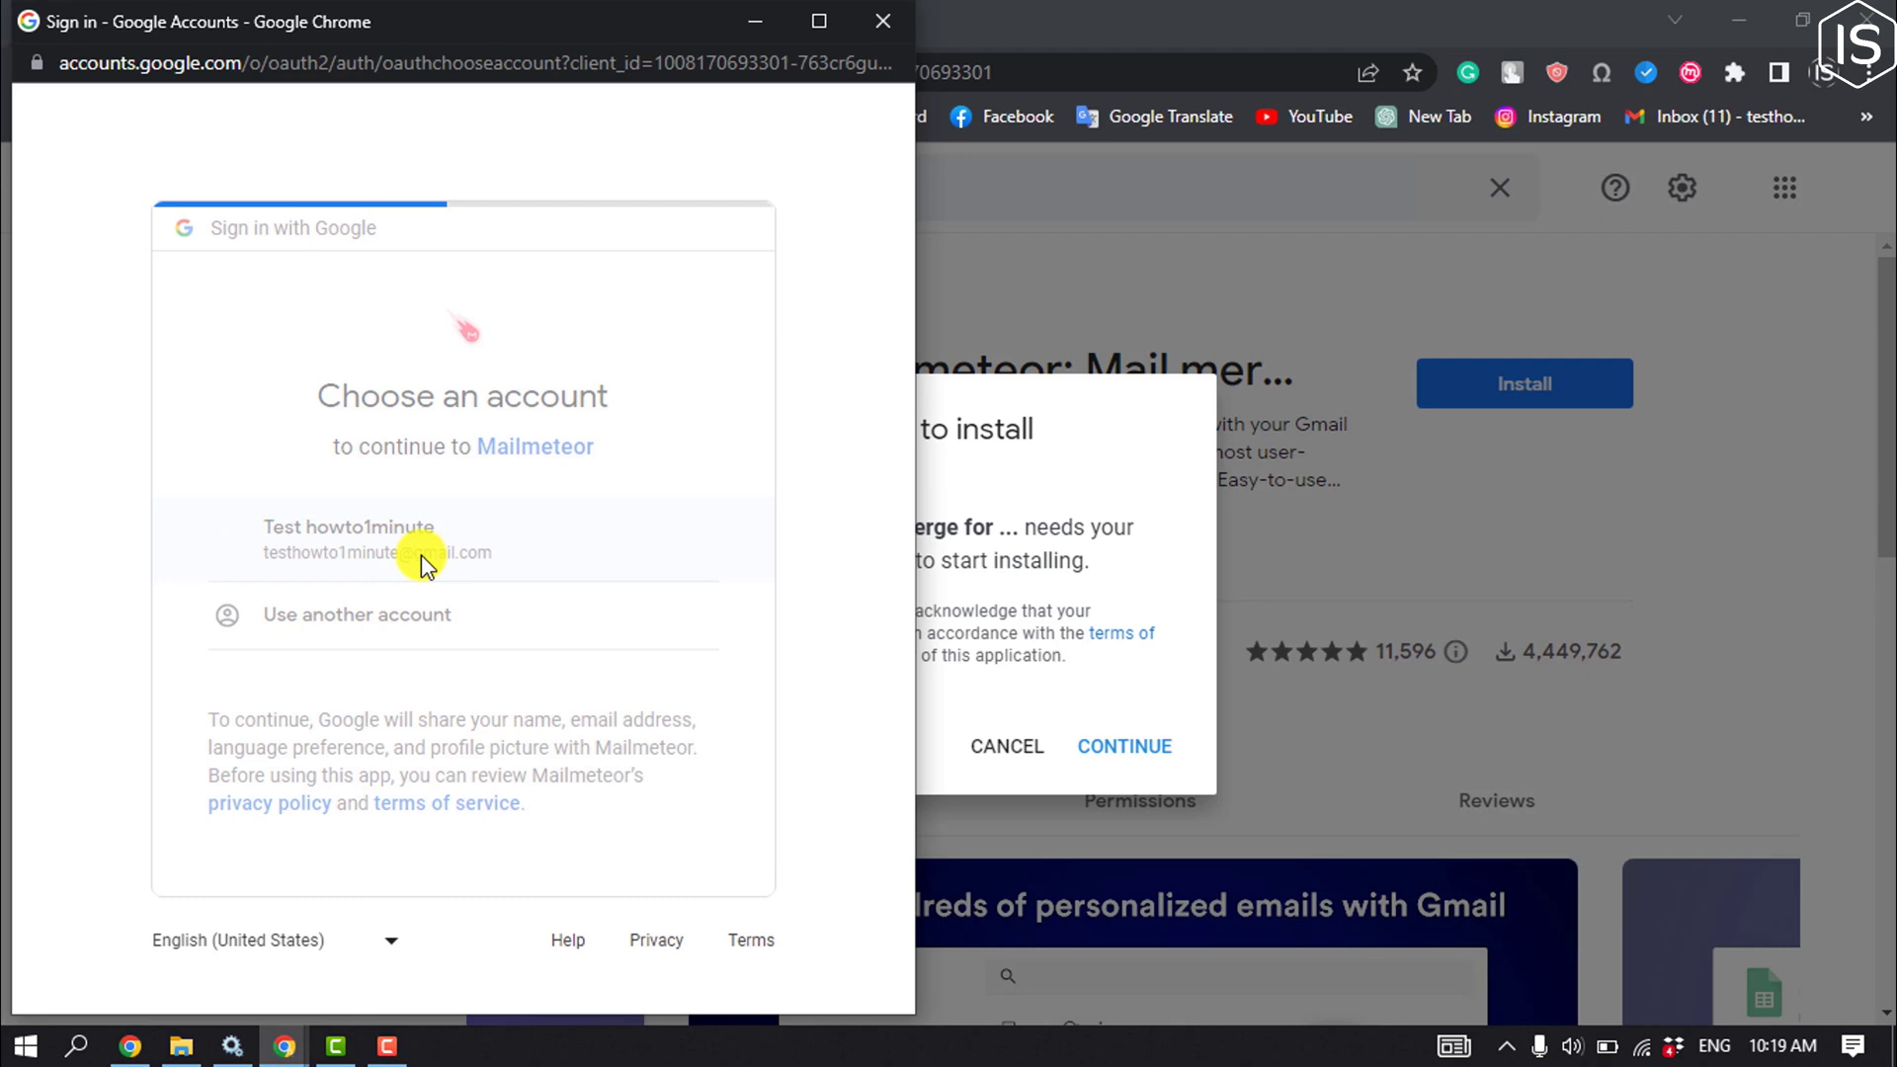
pyautogui.scroll(-3, 435, 573)
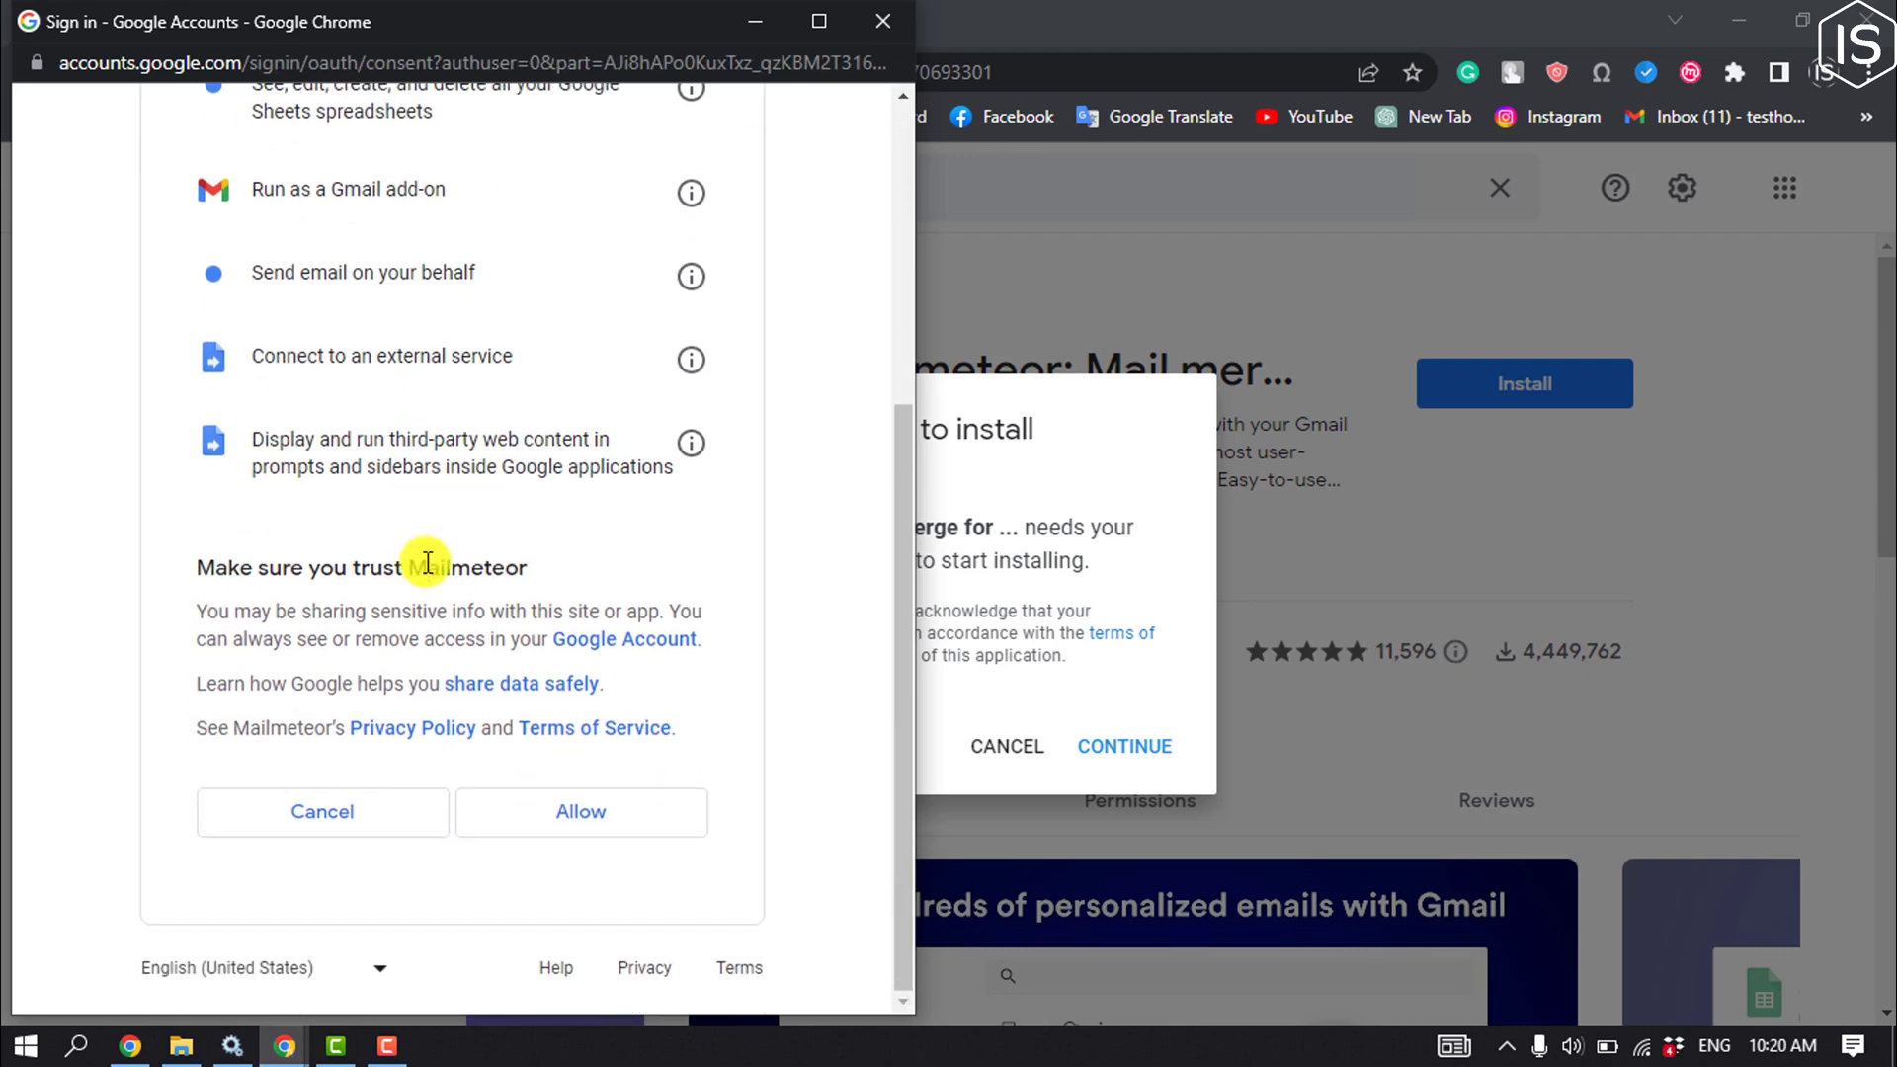
pyautogui.click(581, 820)
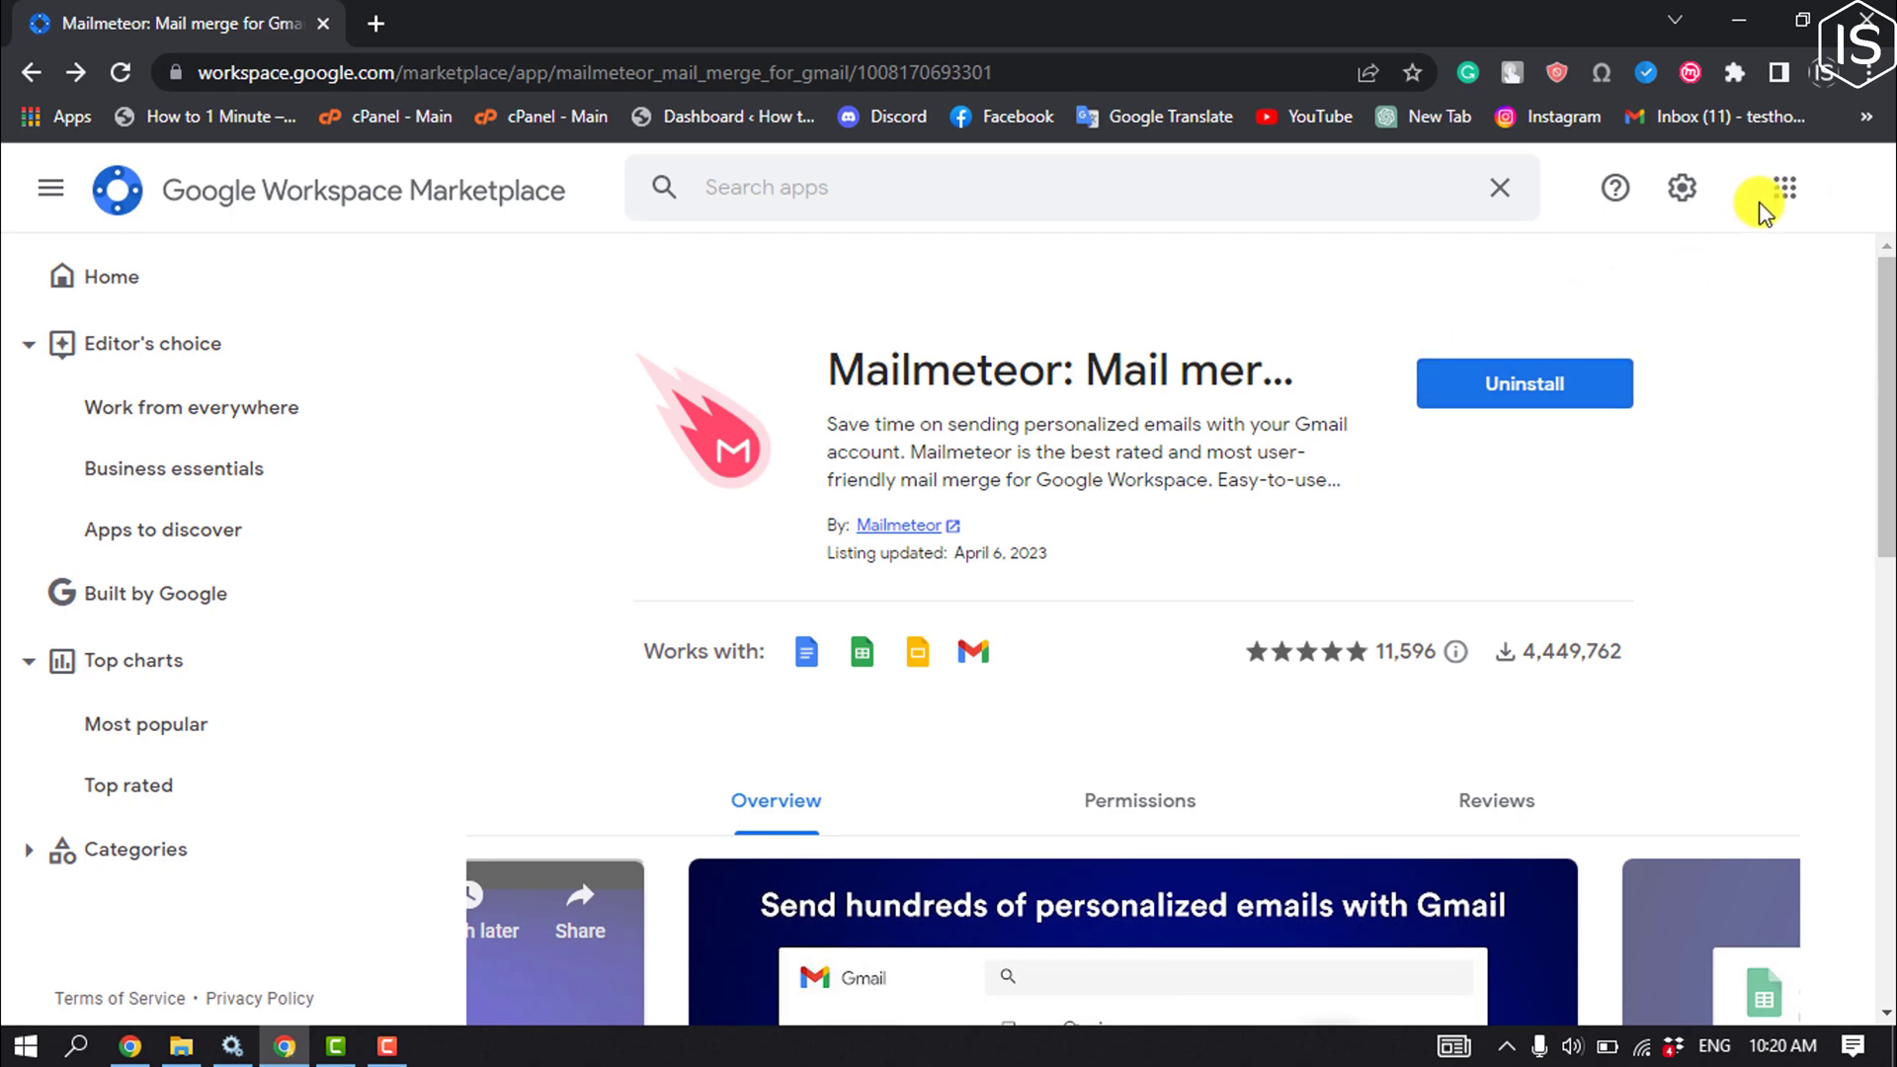
# Step: Create a blank Google Sheets spreadsheet from the Google apps grid
pyautogui.click(1786, 190)
pyautogui.scroll(-5, 1808, 464)
pyautogui.scroll(-1, 1779, 564)
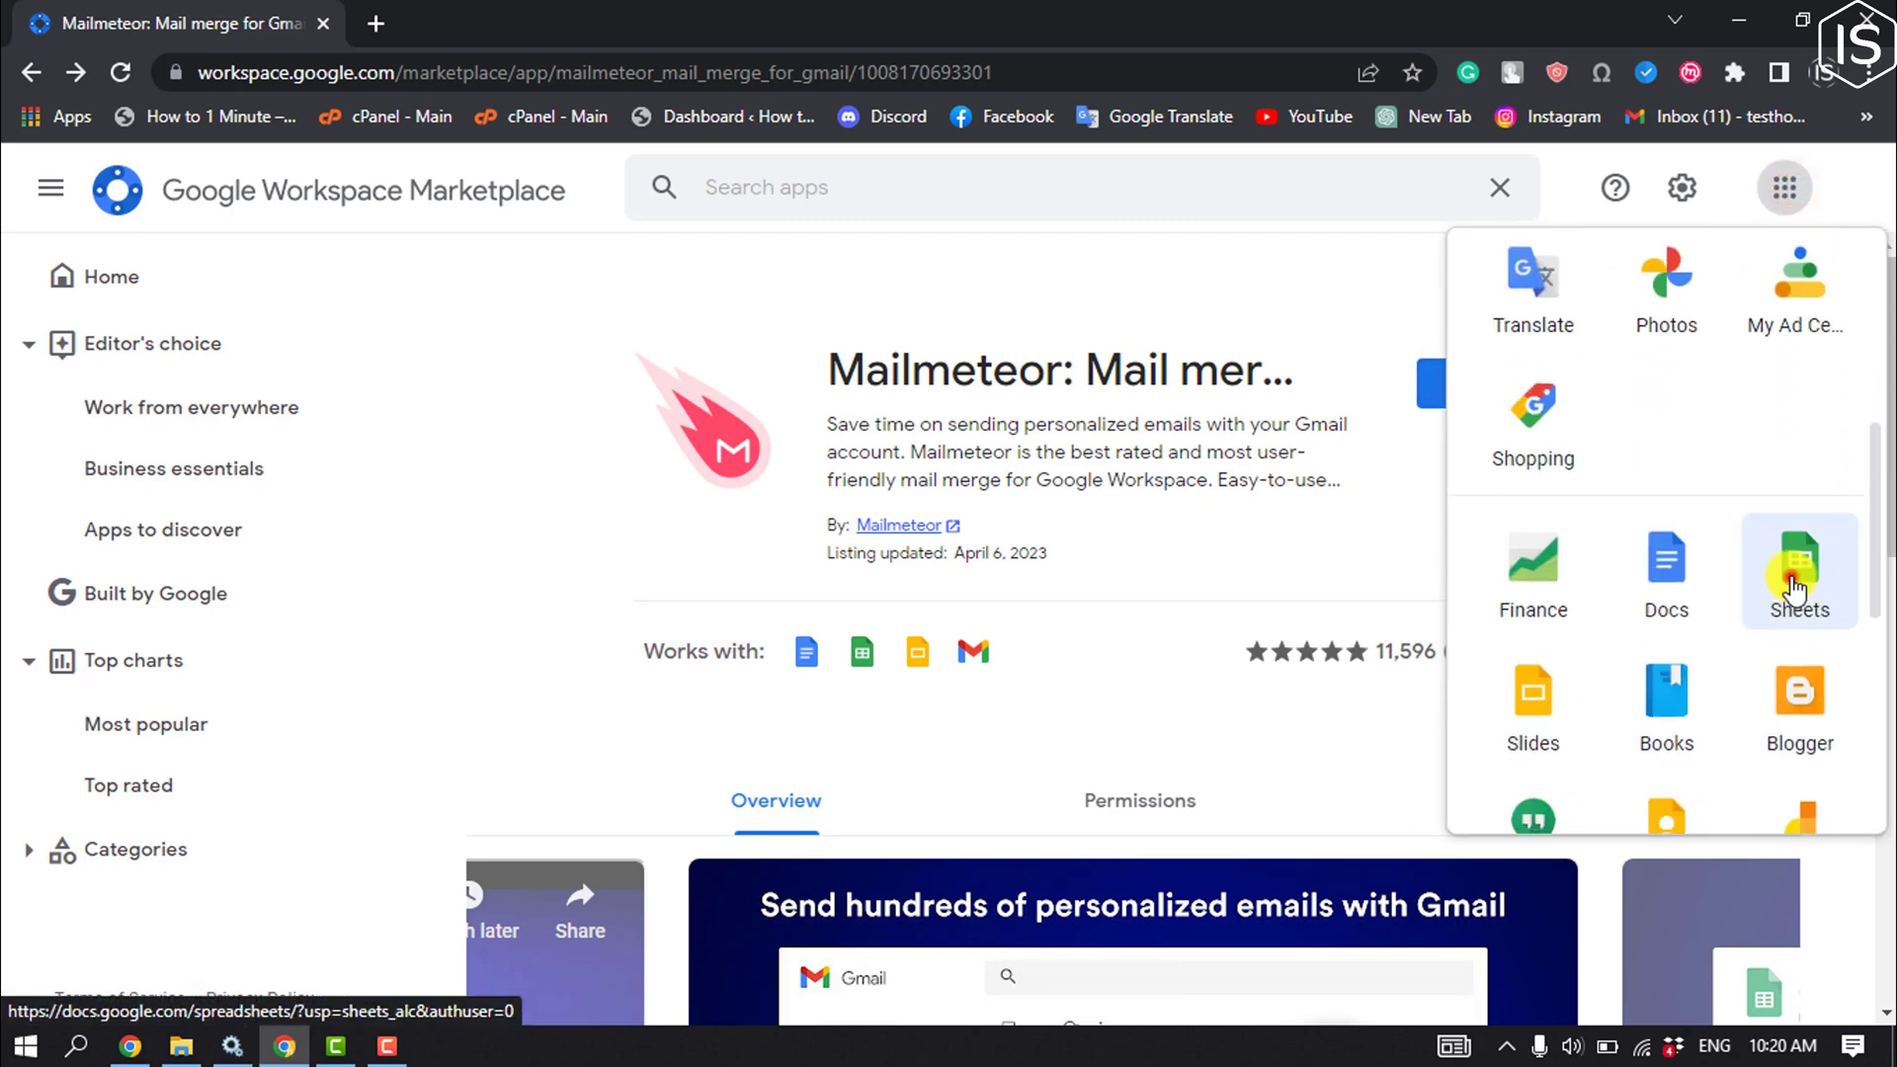
pyautogui.click(1788, 575)
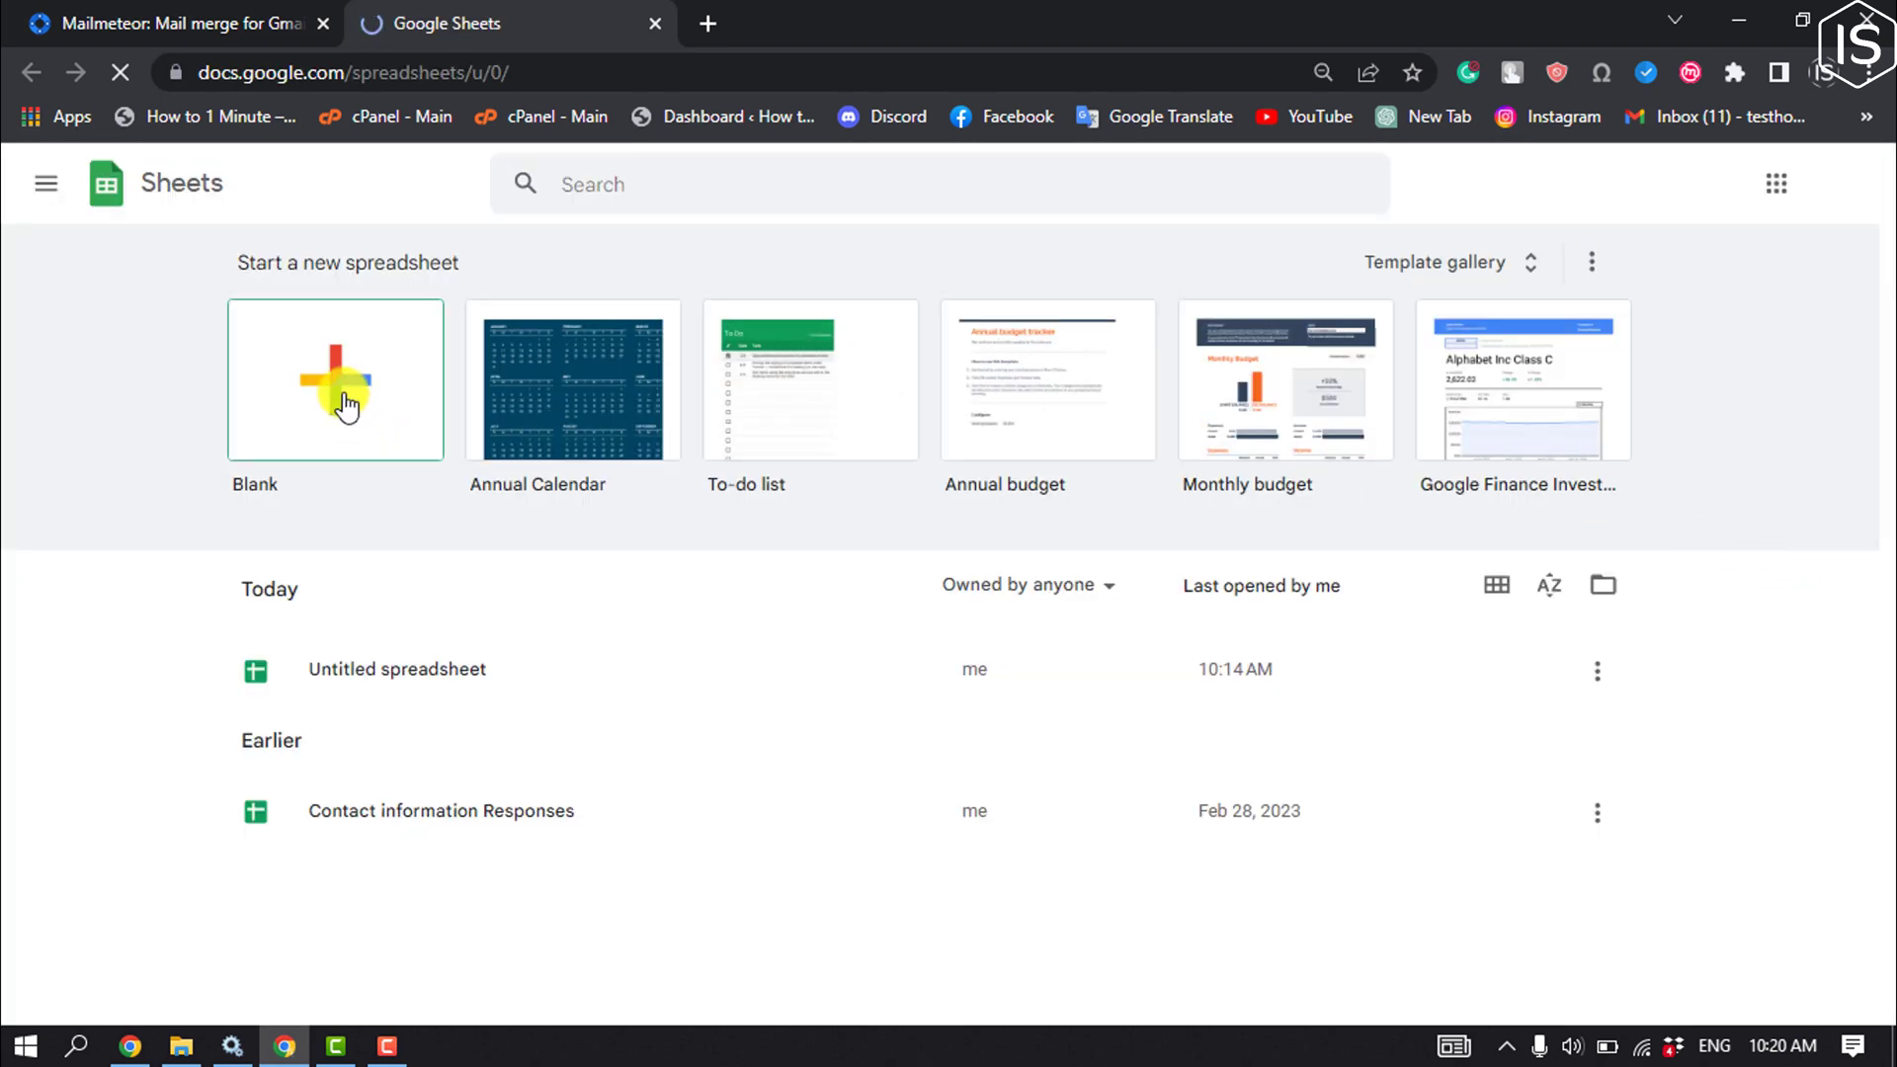
pyautogui.click(345, 404)
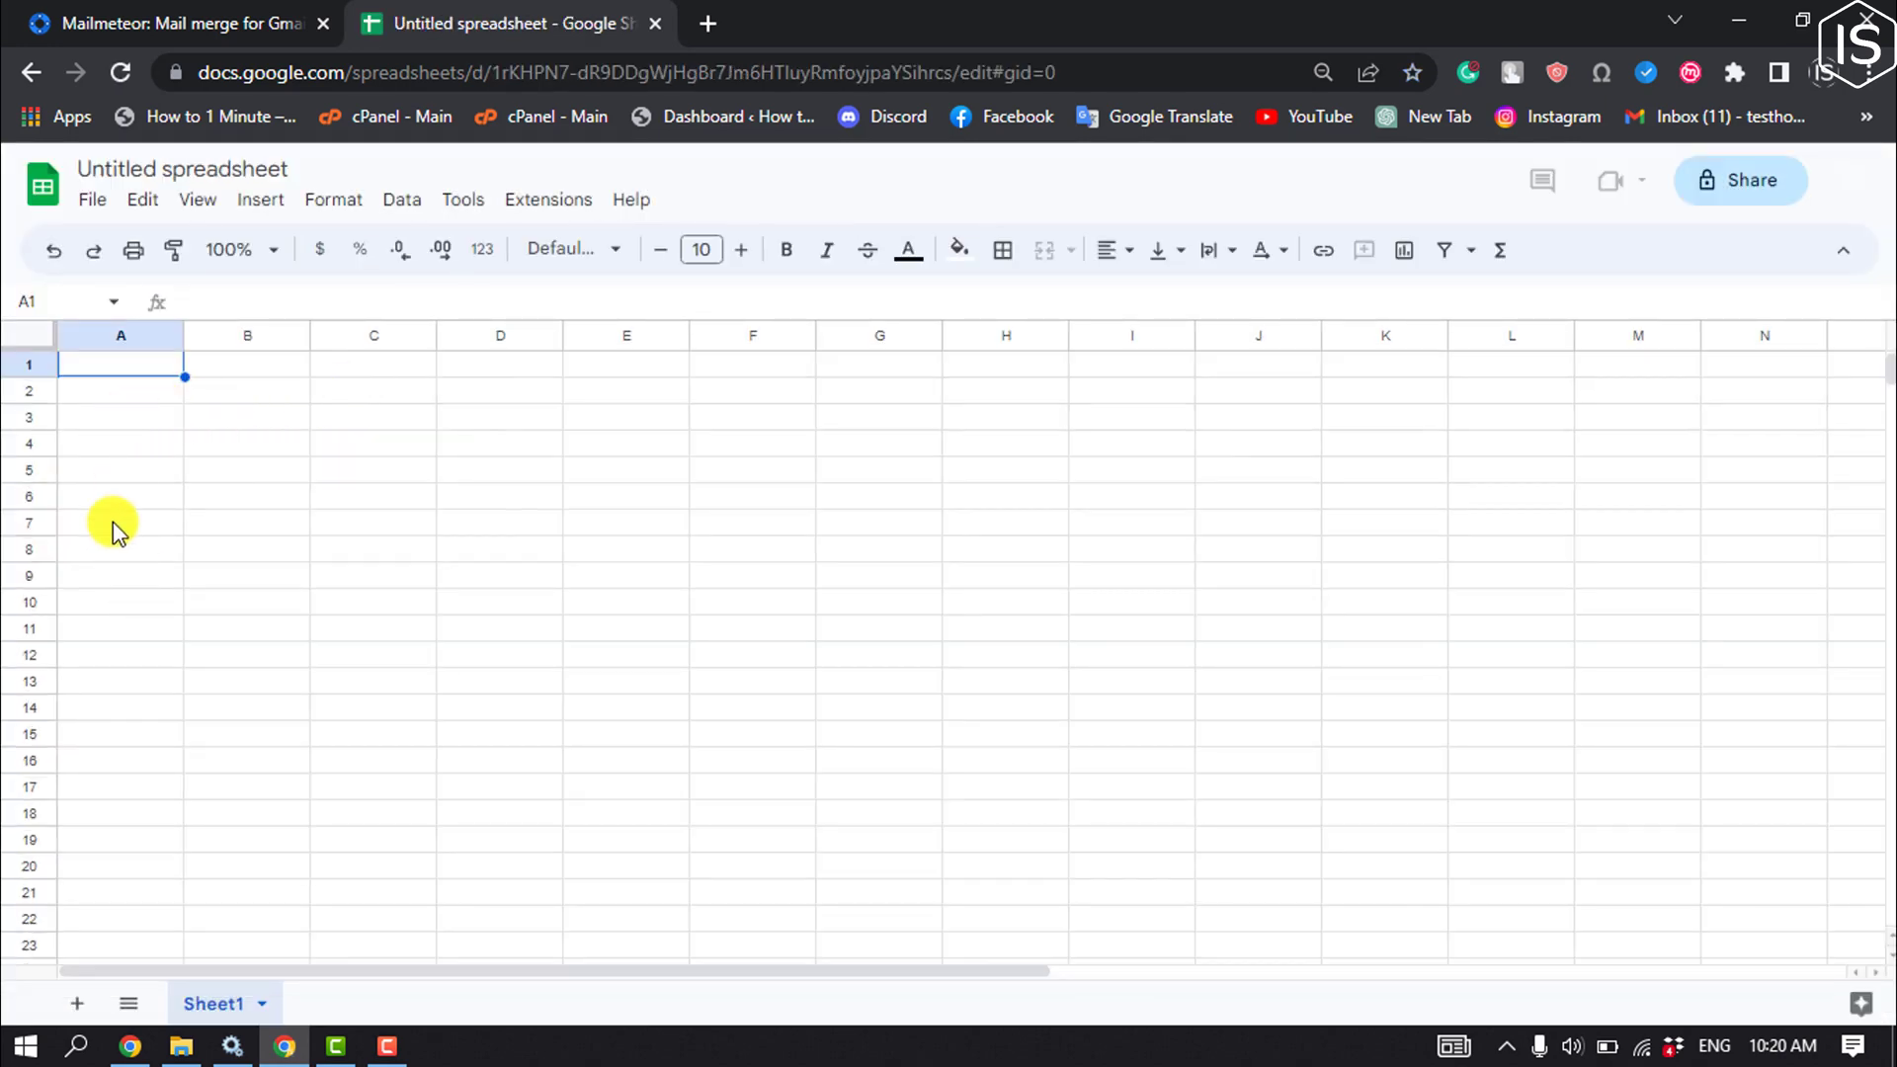
# Step: Add Name and Email Address headers, paste five contacts into A2:B6, and widen column B
pyautogui.write('Name')
pyautogui.click(253, 368)
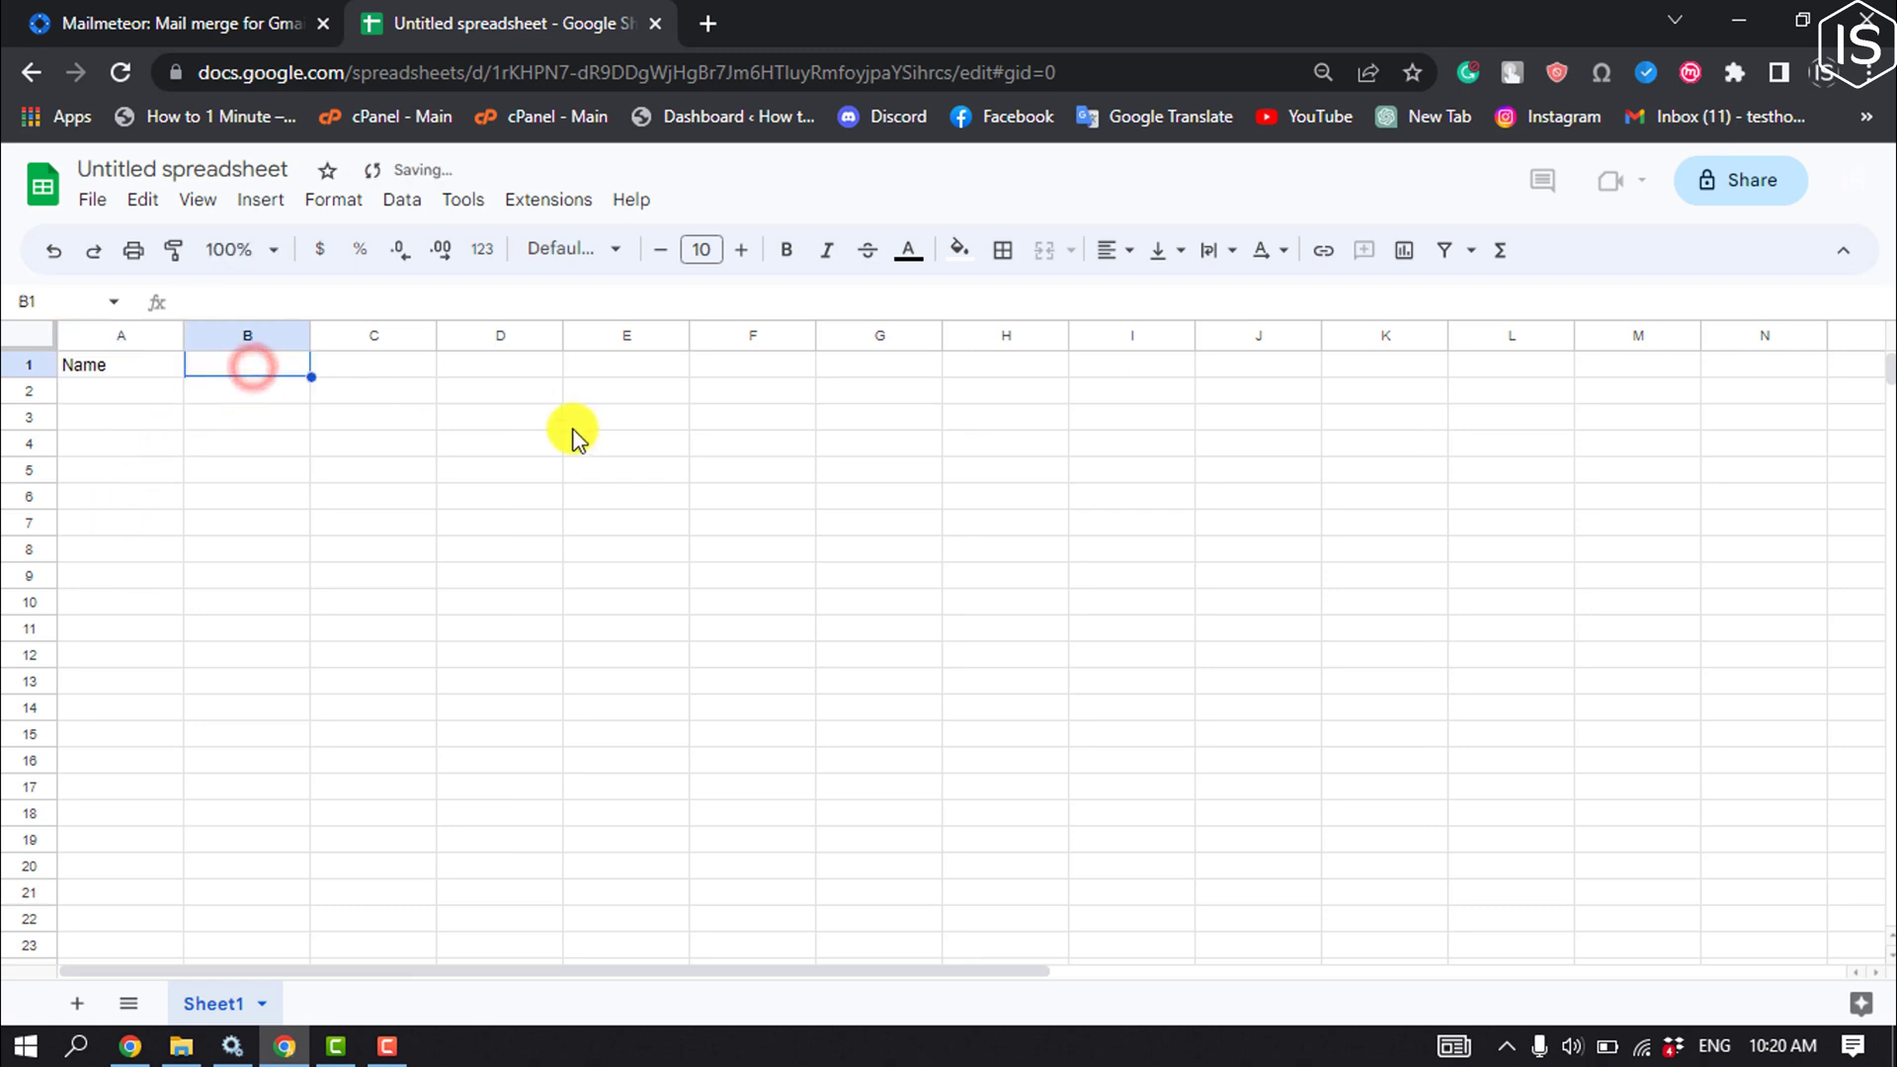
pyautogui.write('Email Ad')
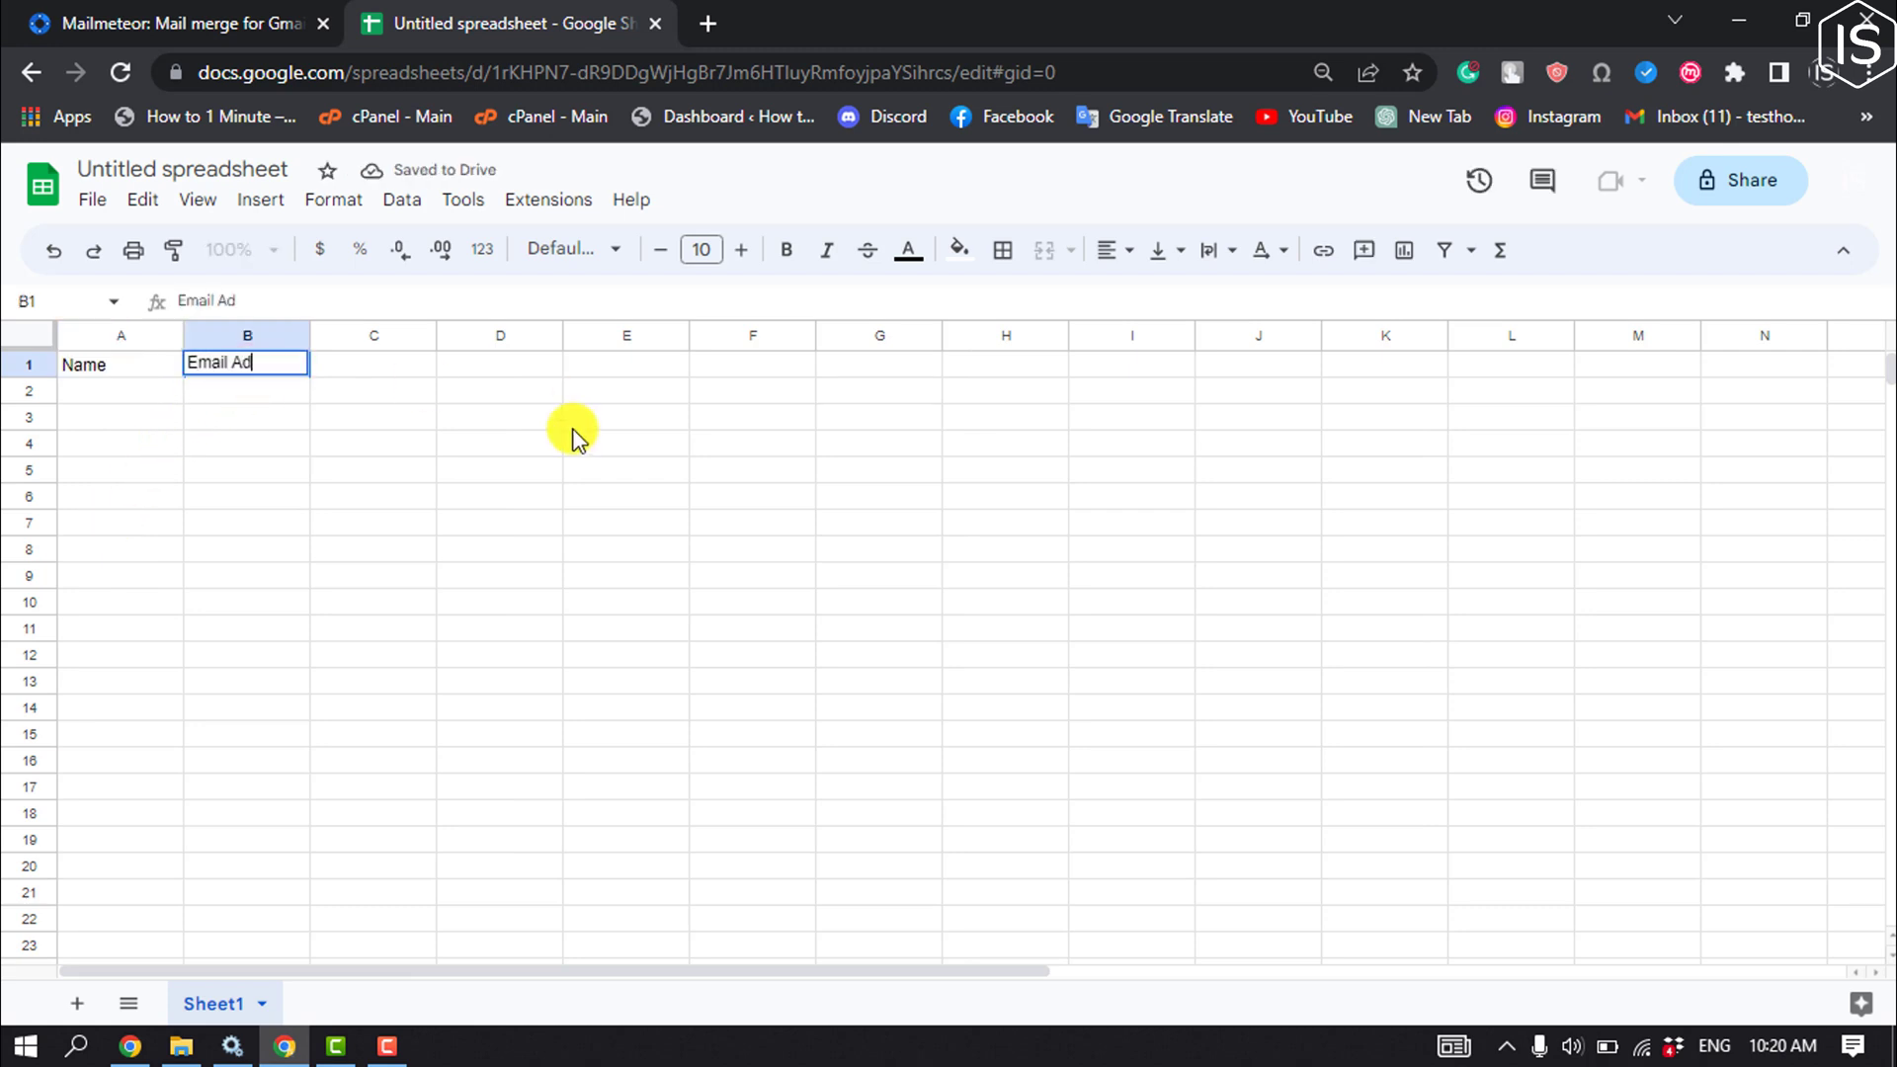
pyautogui.write('dress')
pyautogui.click(131, 393)
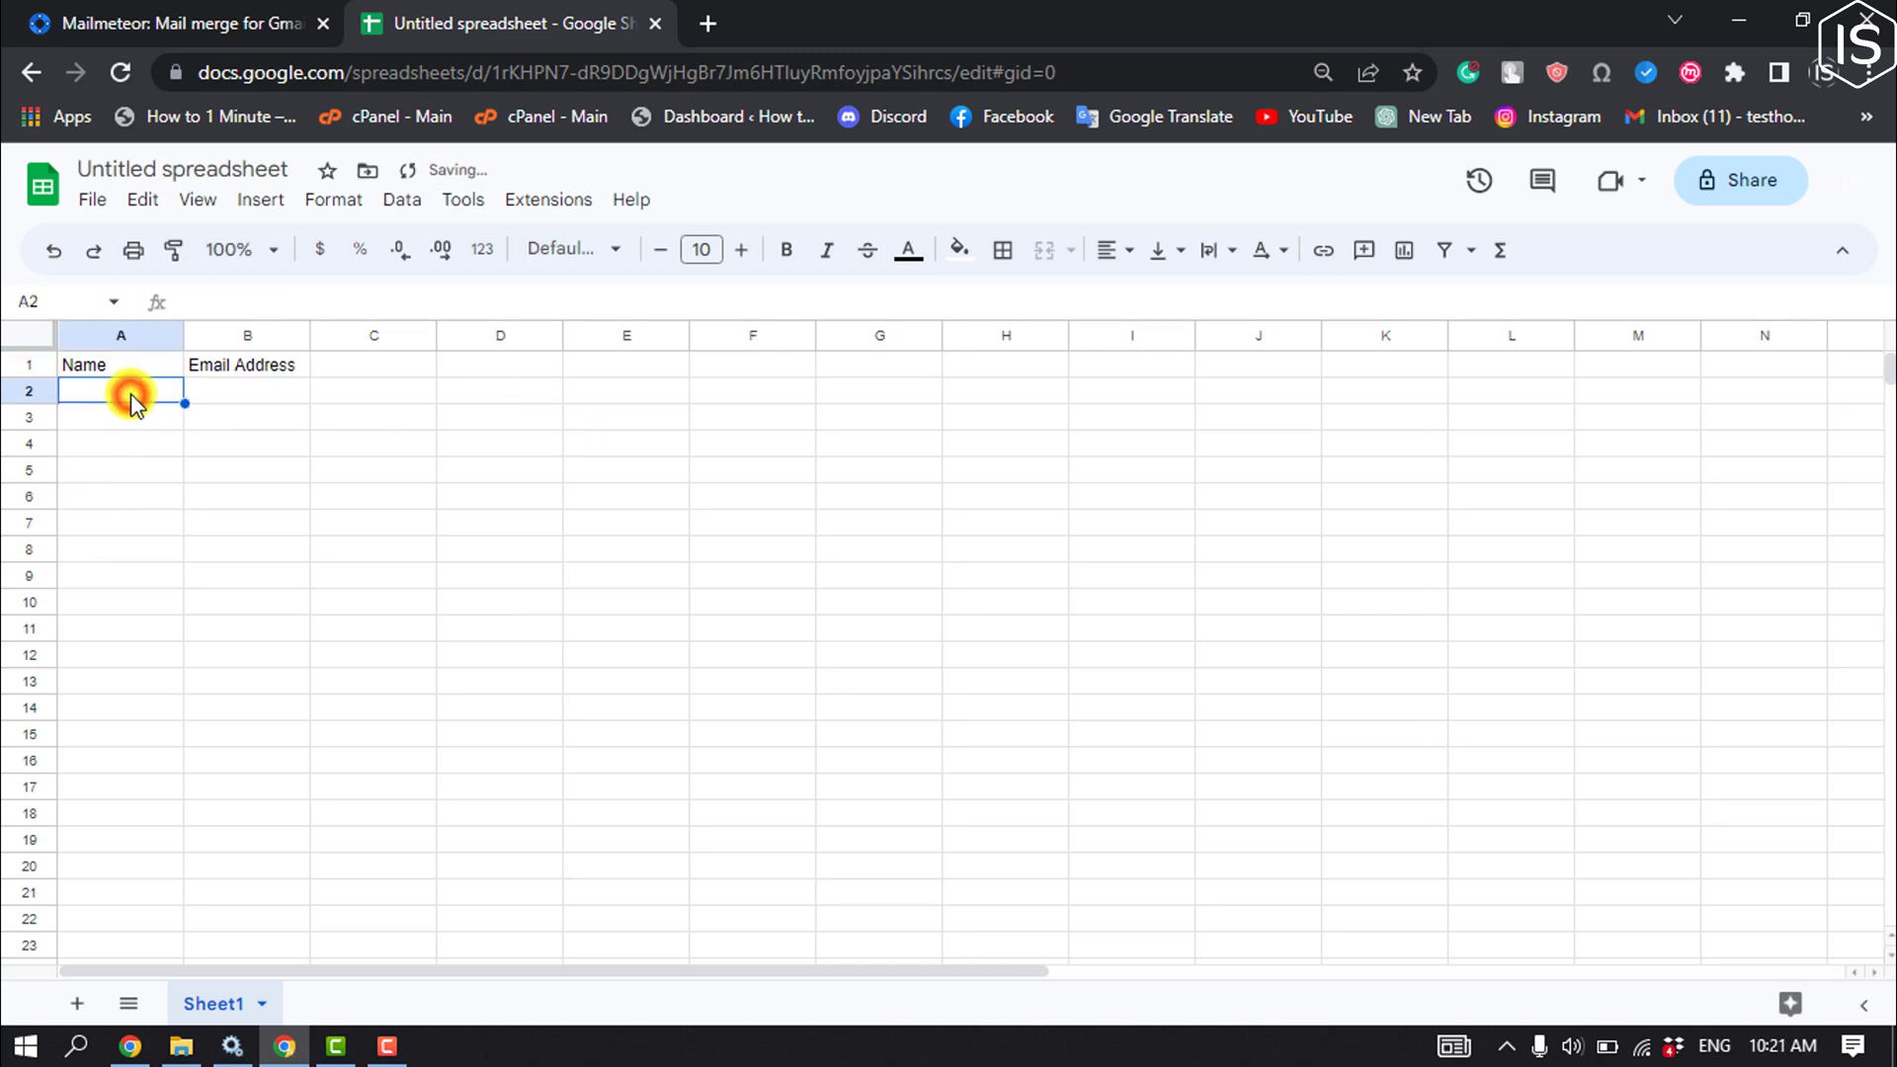
pyautogui.hotkey('ctrl', 'v')
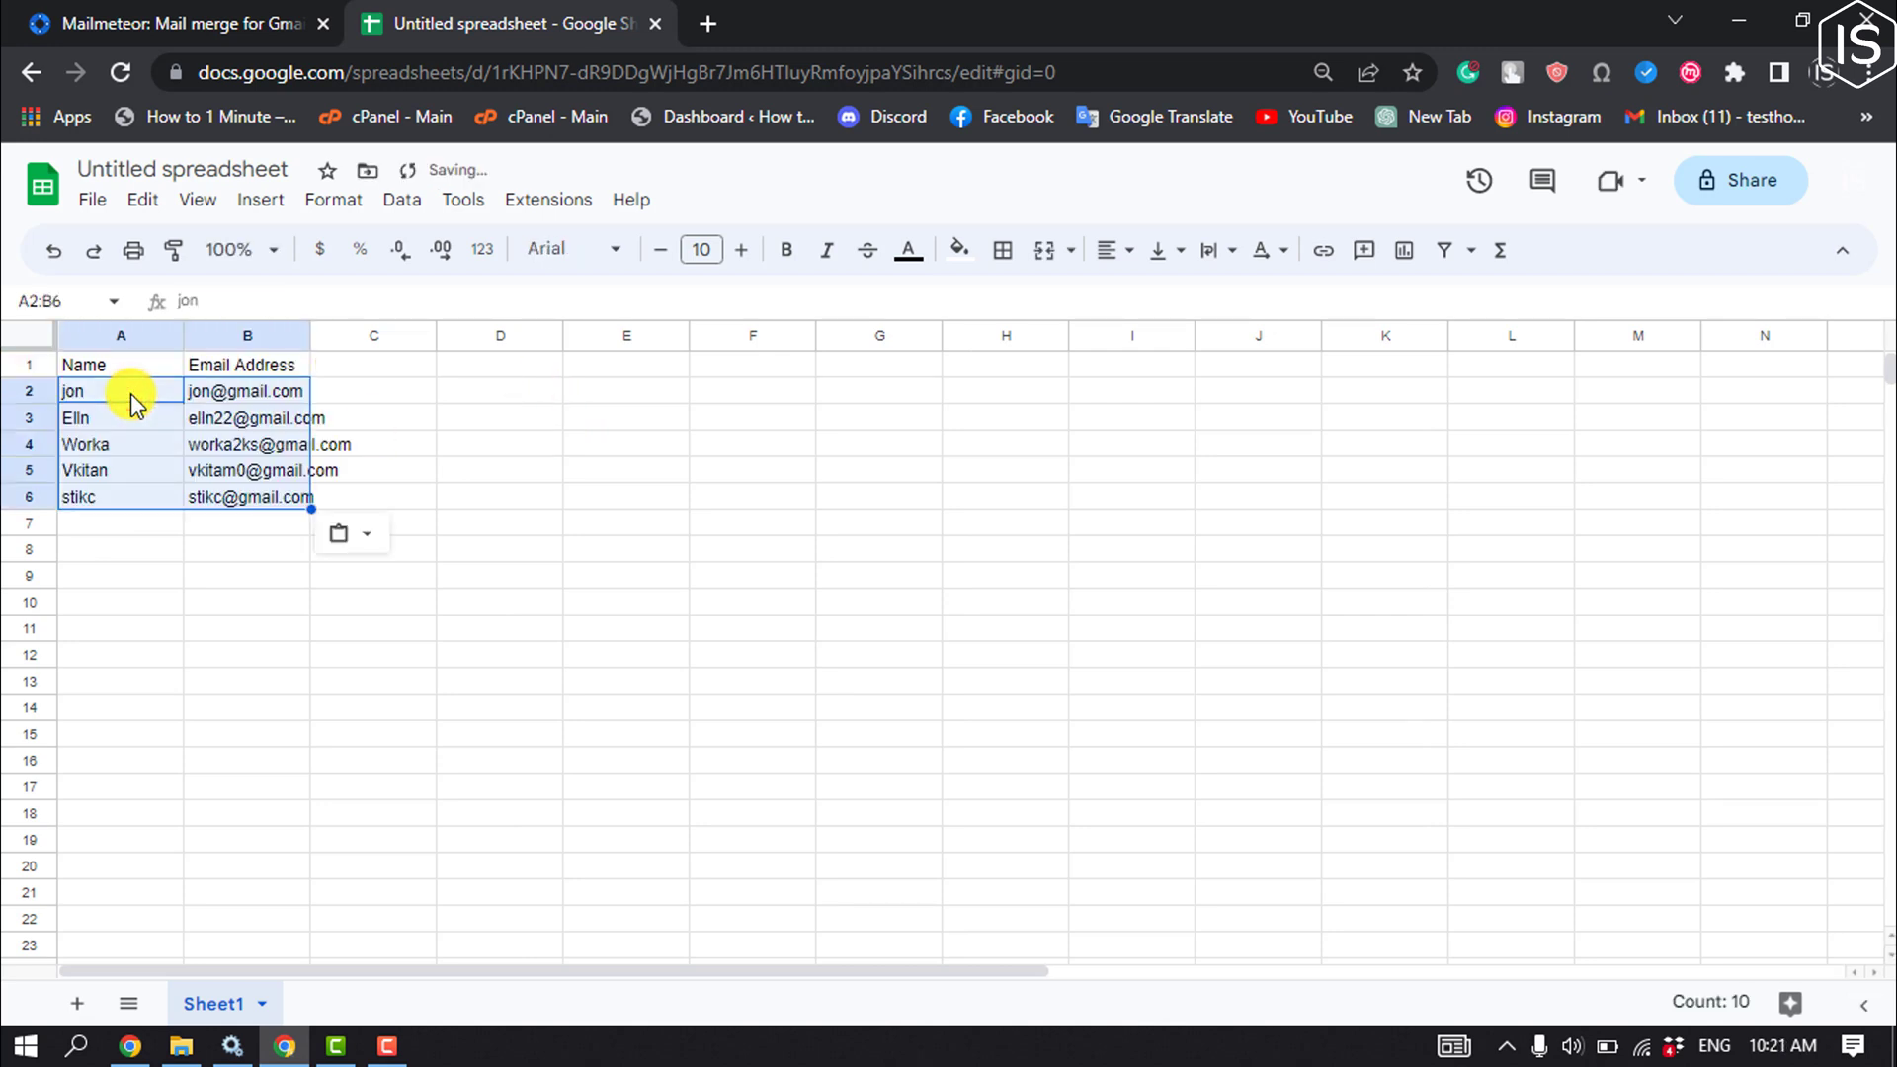
pyautogui.click(118, 555)
pyautogui.moveTo(309, 336); pyautogui.dragTo(397, 336)
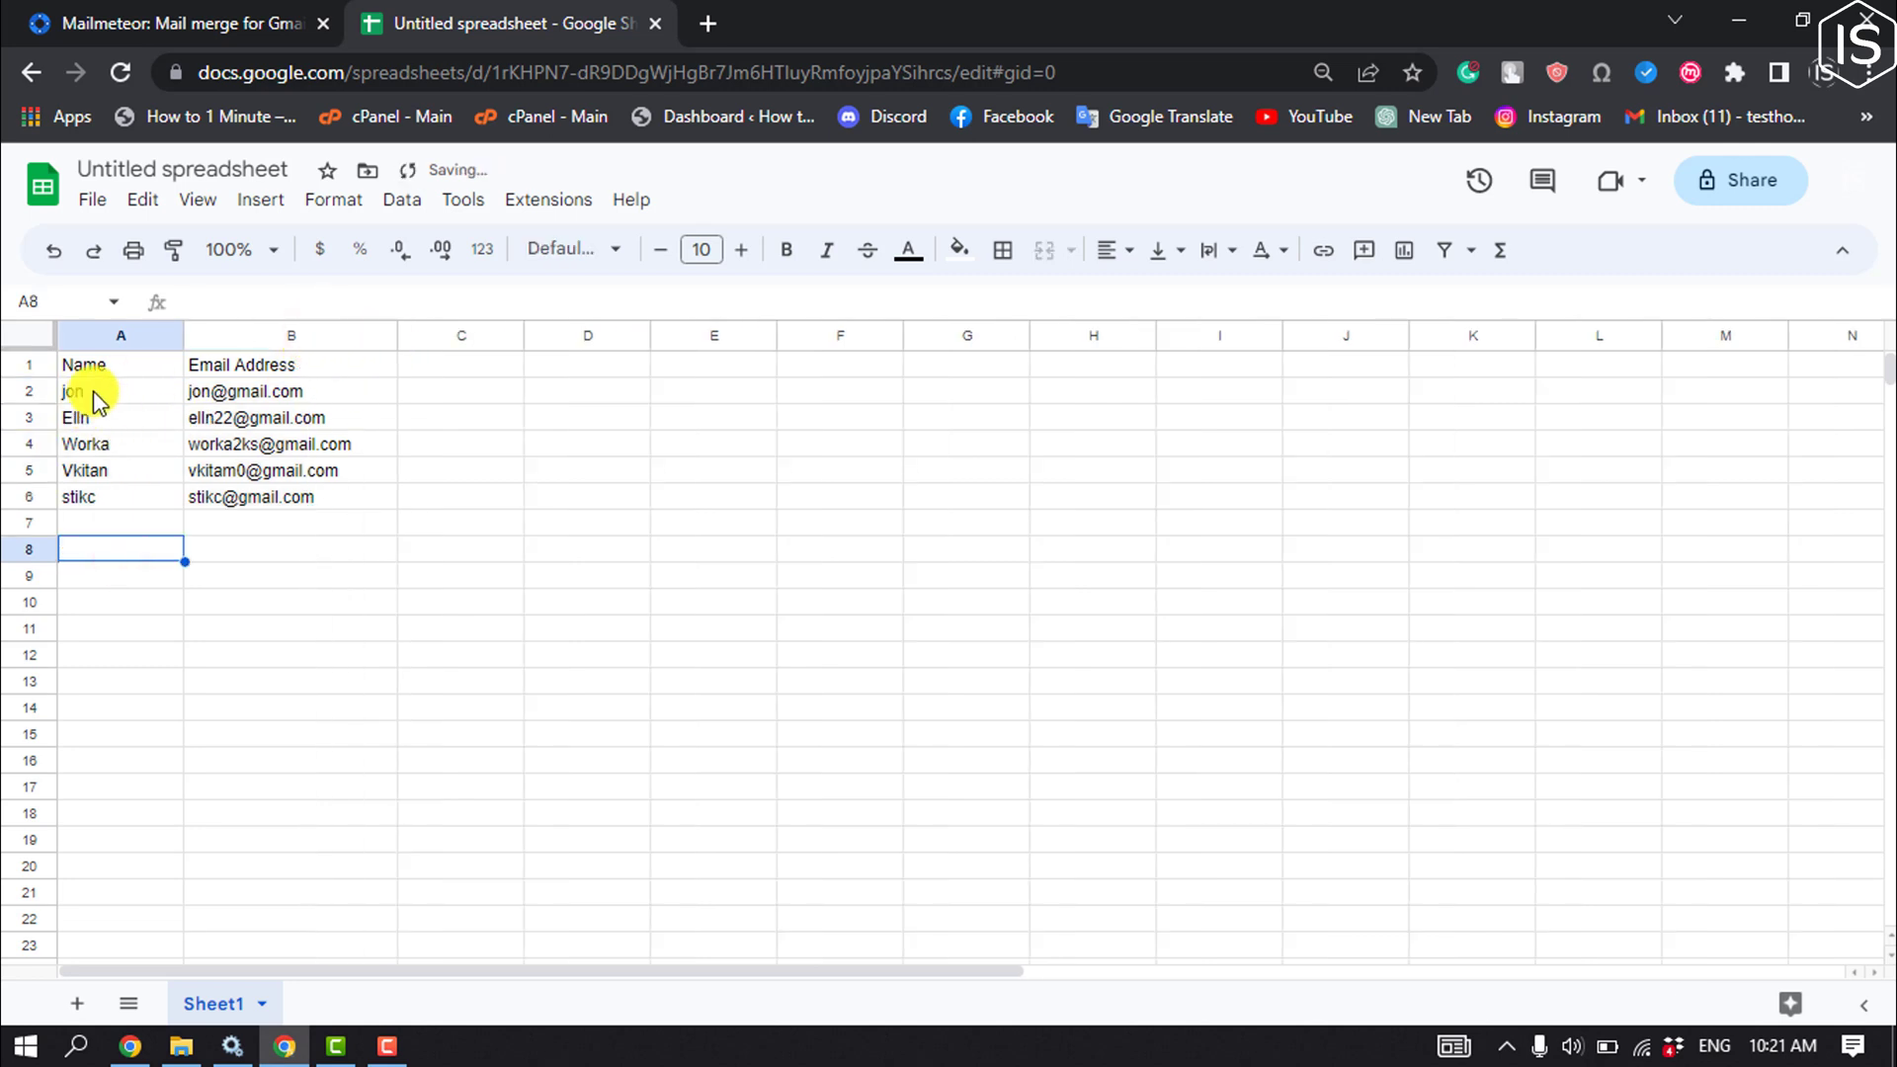
pyautogui.moveTo(95, 393); pyautogui.dragTo(119, 497)
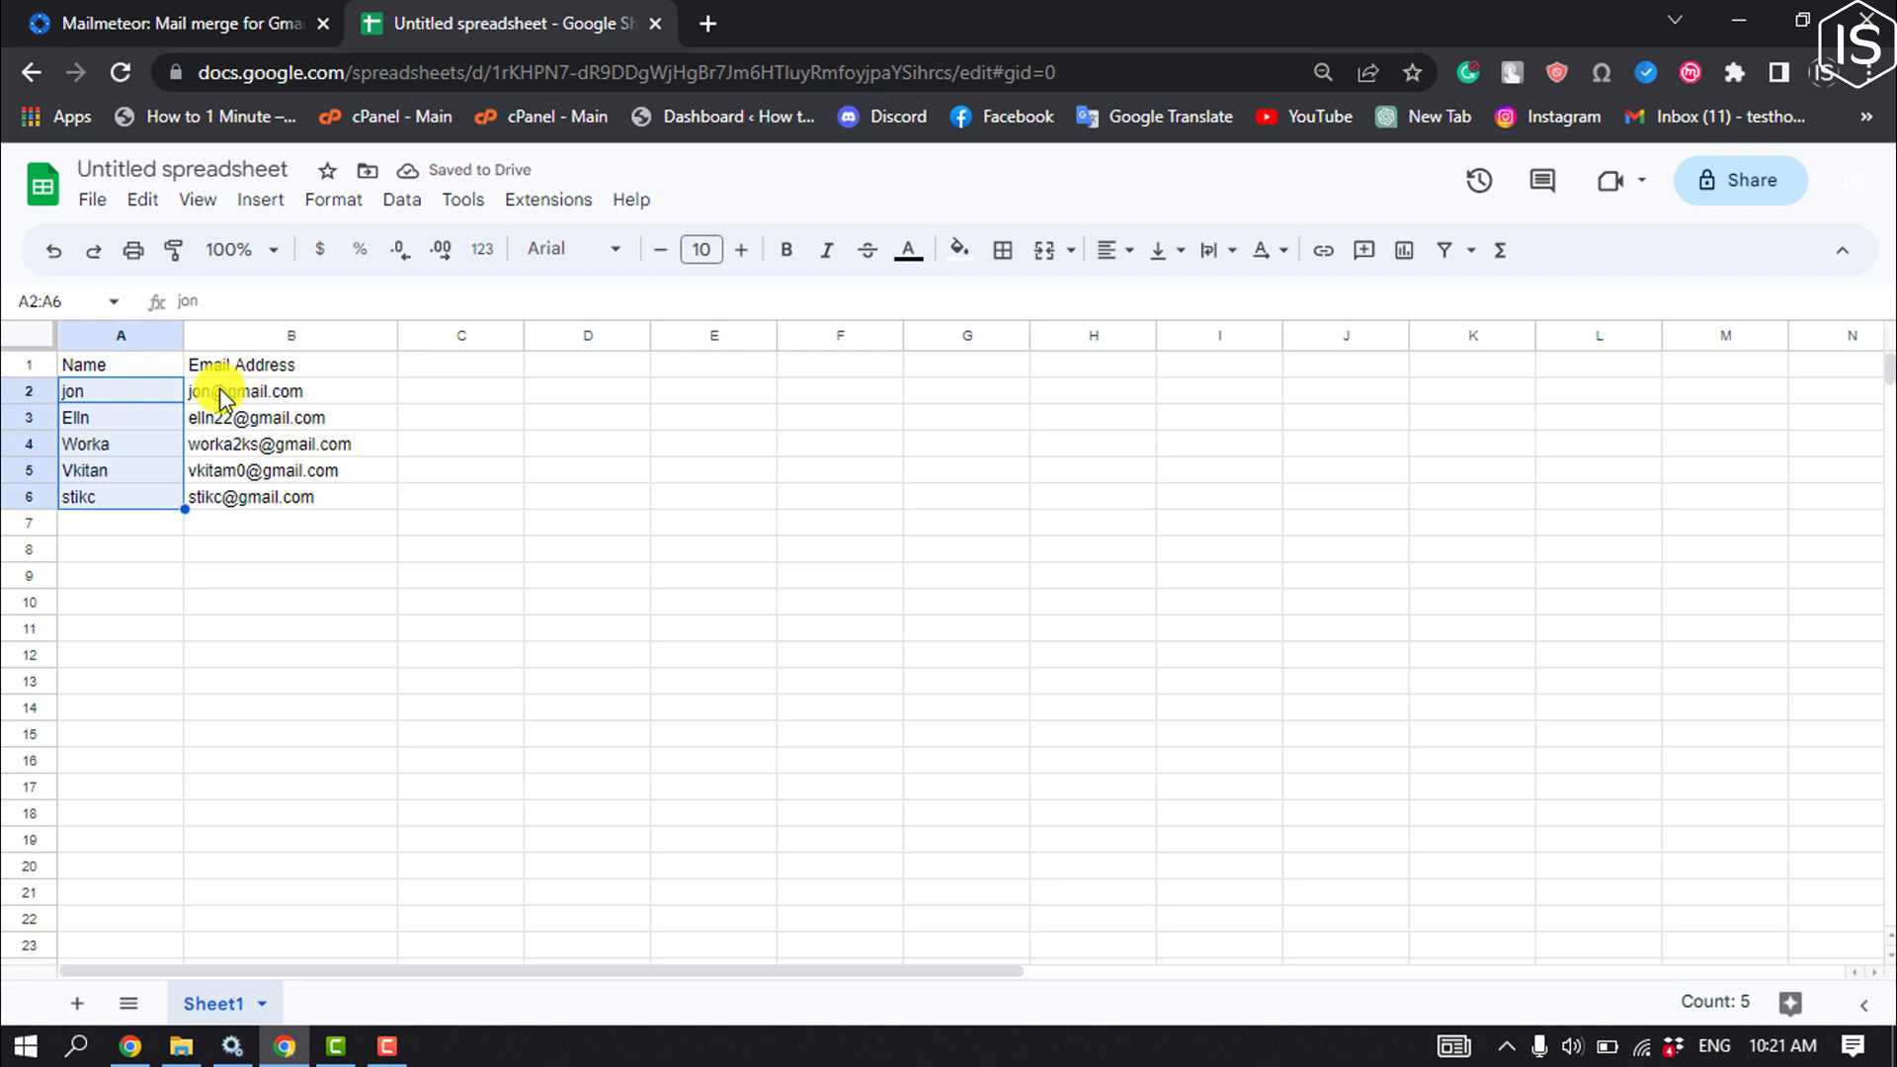
pyautogui.moveTo(219, 395); pyautogui.dragTo(256, 502)
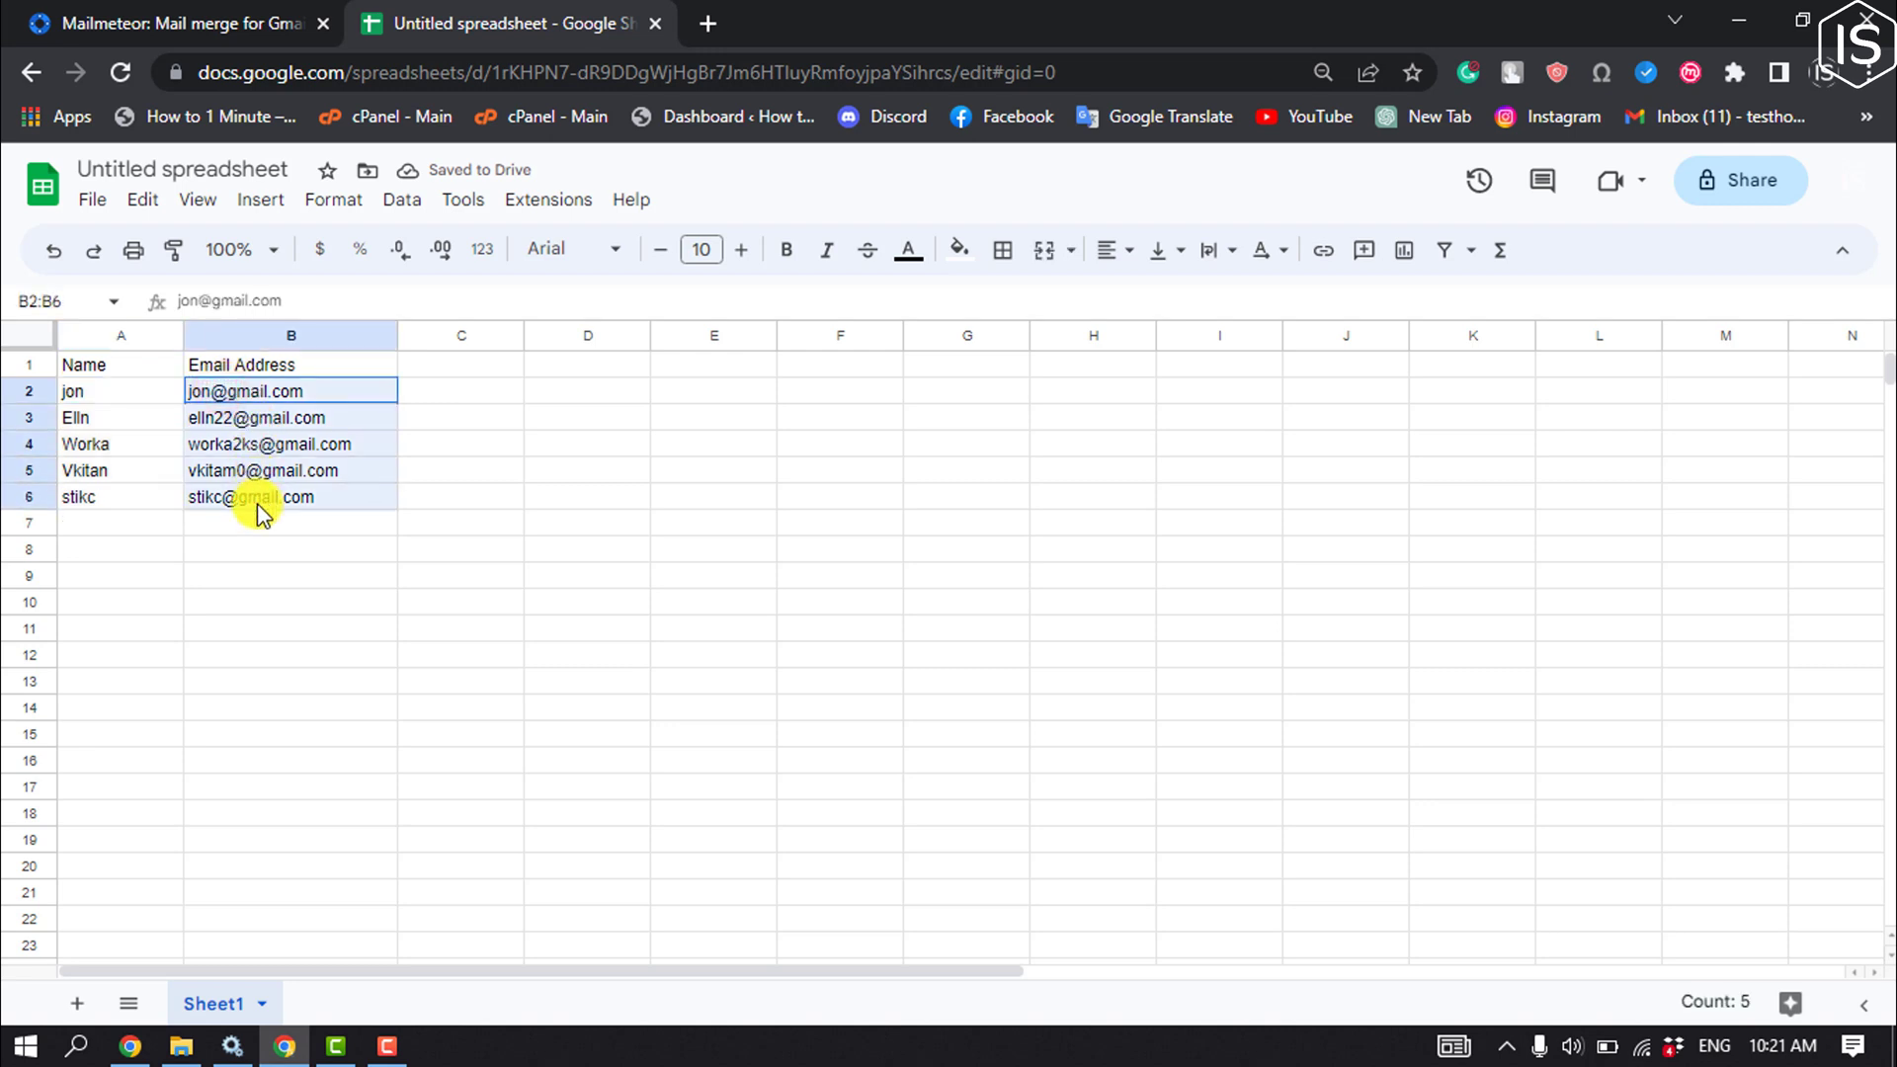
pyautogui.click(286, 562)
# Step: Add a Company header in C1 with values a, asf, asdfasd, sadf, sfsadf in C2:C6
pyautogui.click(457, 362)
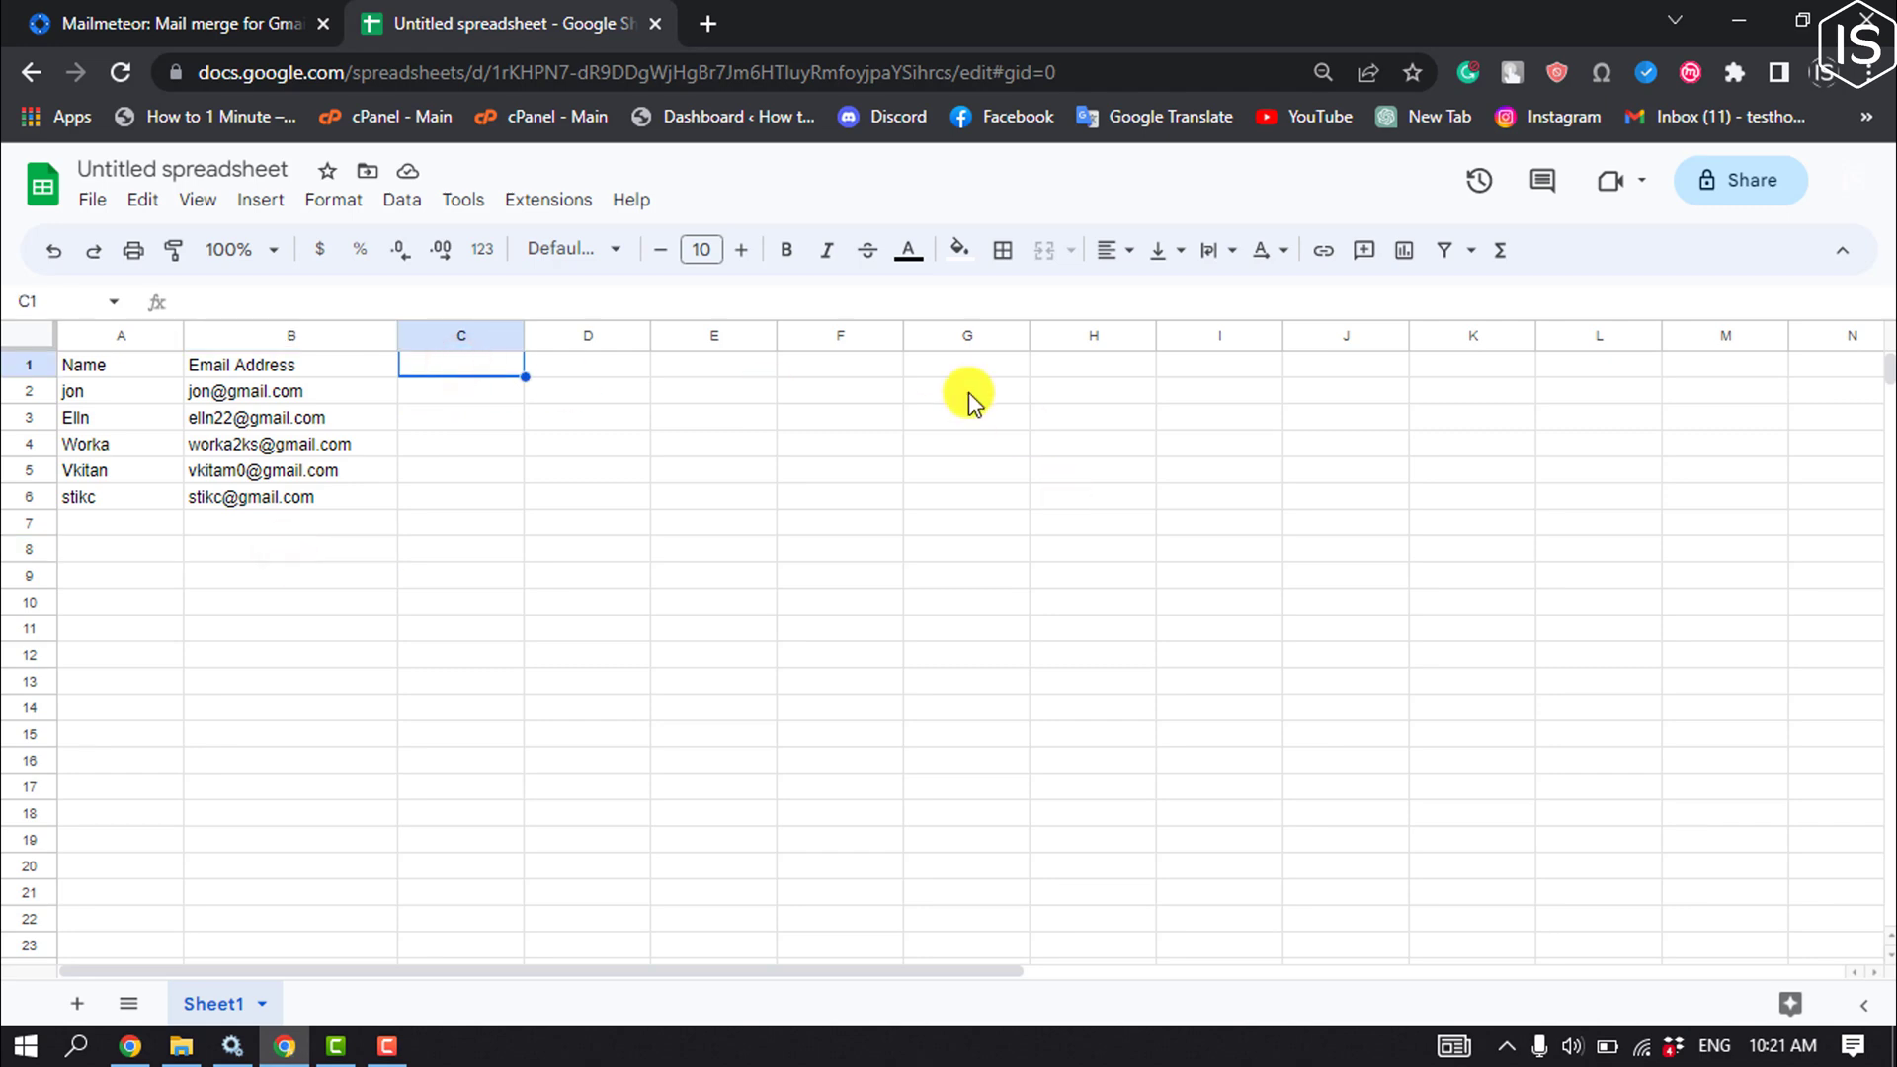
pyautogui.write('Company')
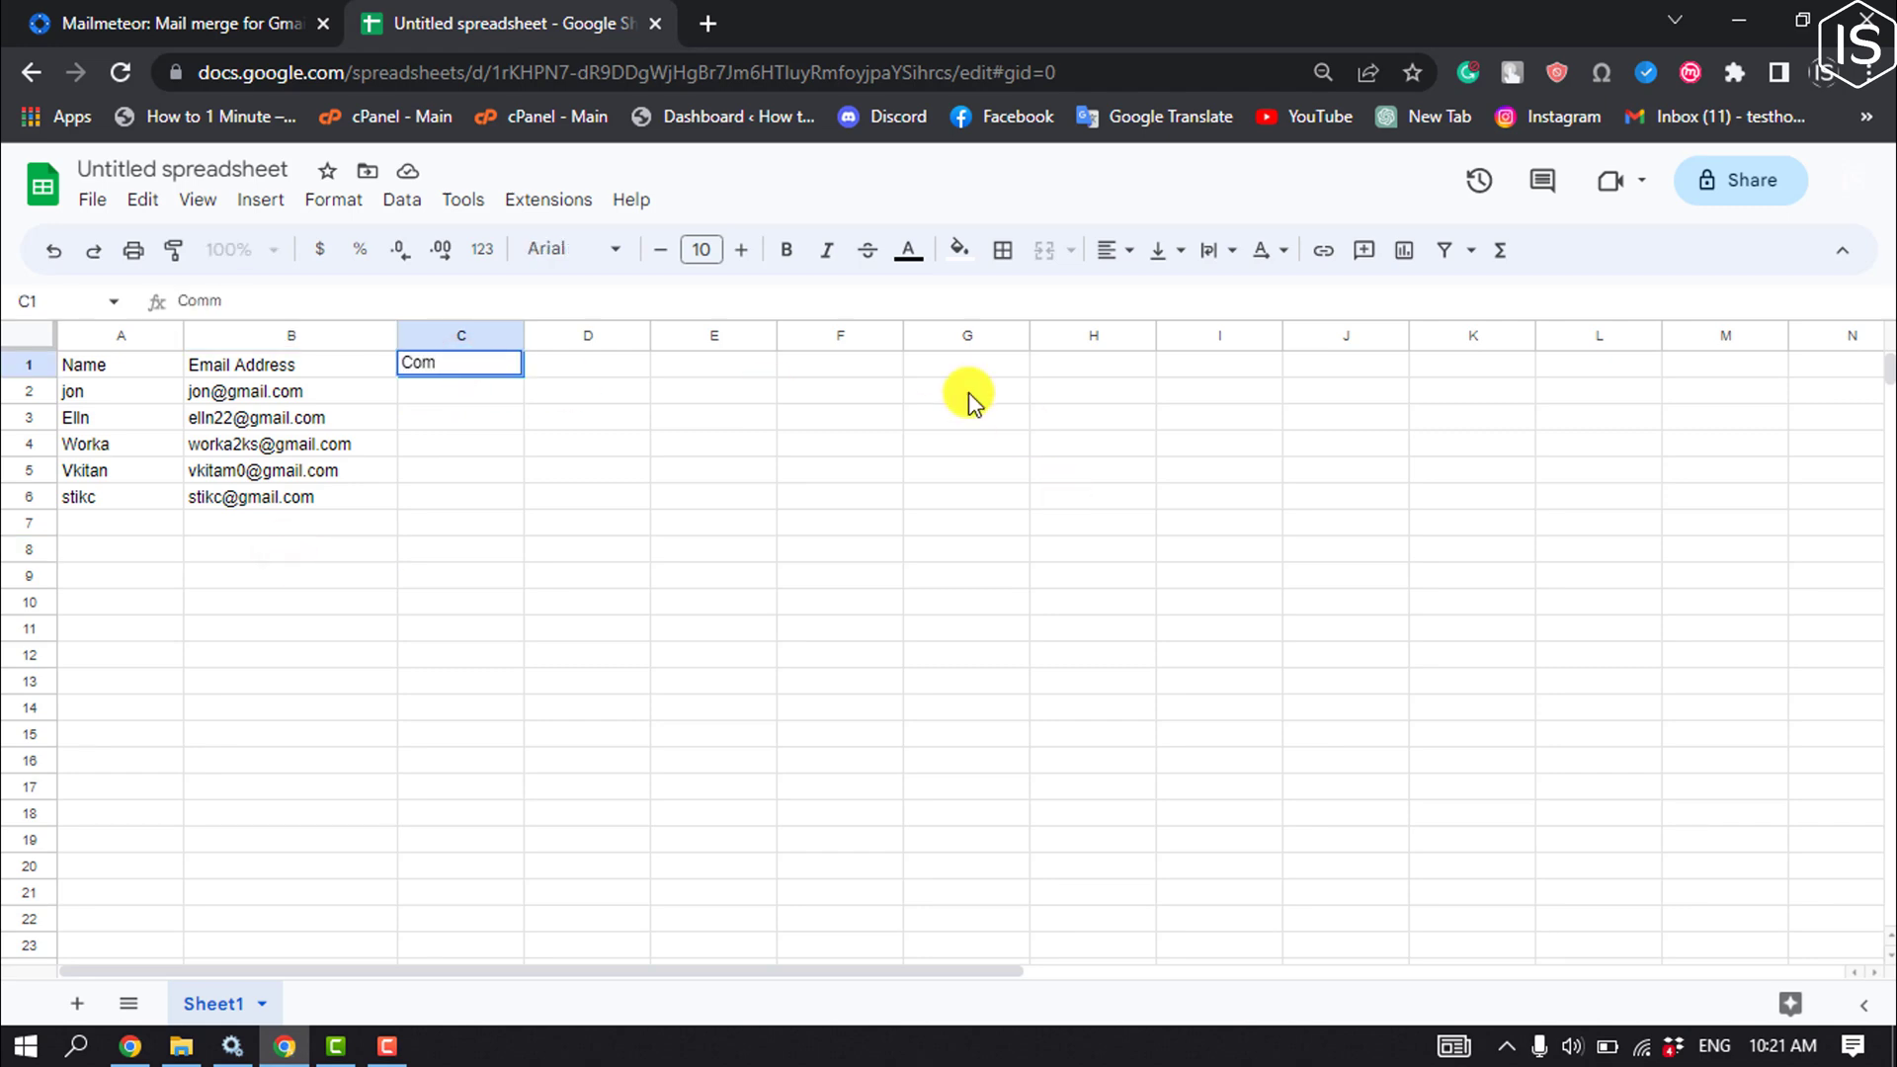
pyautogui.click(457, 387)
pyautogui.write('asaf')
pyautogui.click(460, 427)
pyautogui.write('asf')
pyautogui.click(455, 447)
pyautogui.write('asdfasd')
pyautogui.click(454, 472)
pyautogui.write('sadf')
pyautogui.click(459, 492)
pyautogui.write('sfsadf')
pyautogui.click(393, 550)
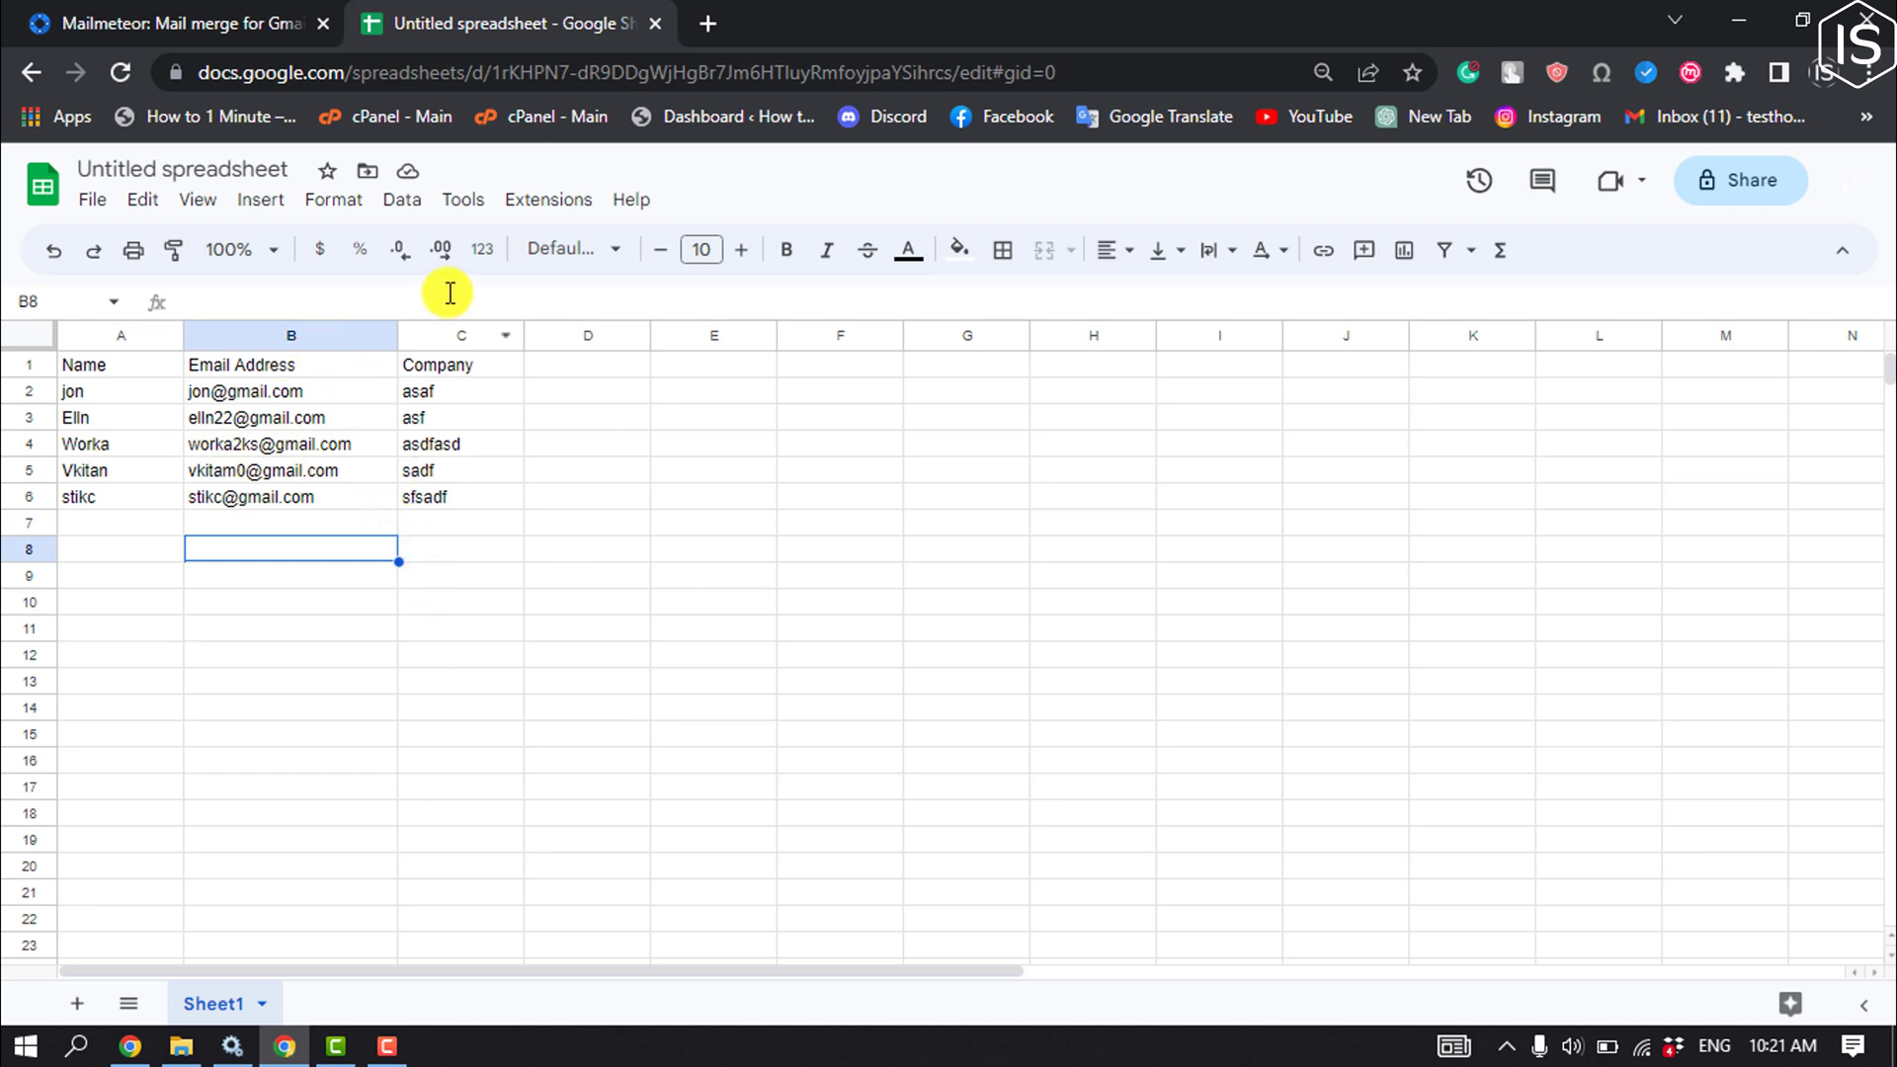
# Step: Launch Mailmeteor from Extensions and create a new template with subject 'This is your bulk emails'
pyautogui.click(550, 199)
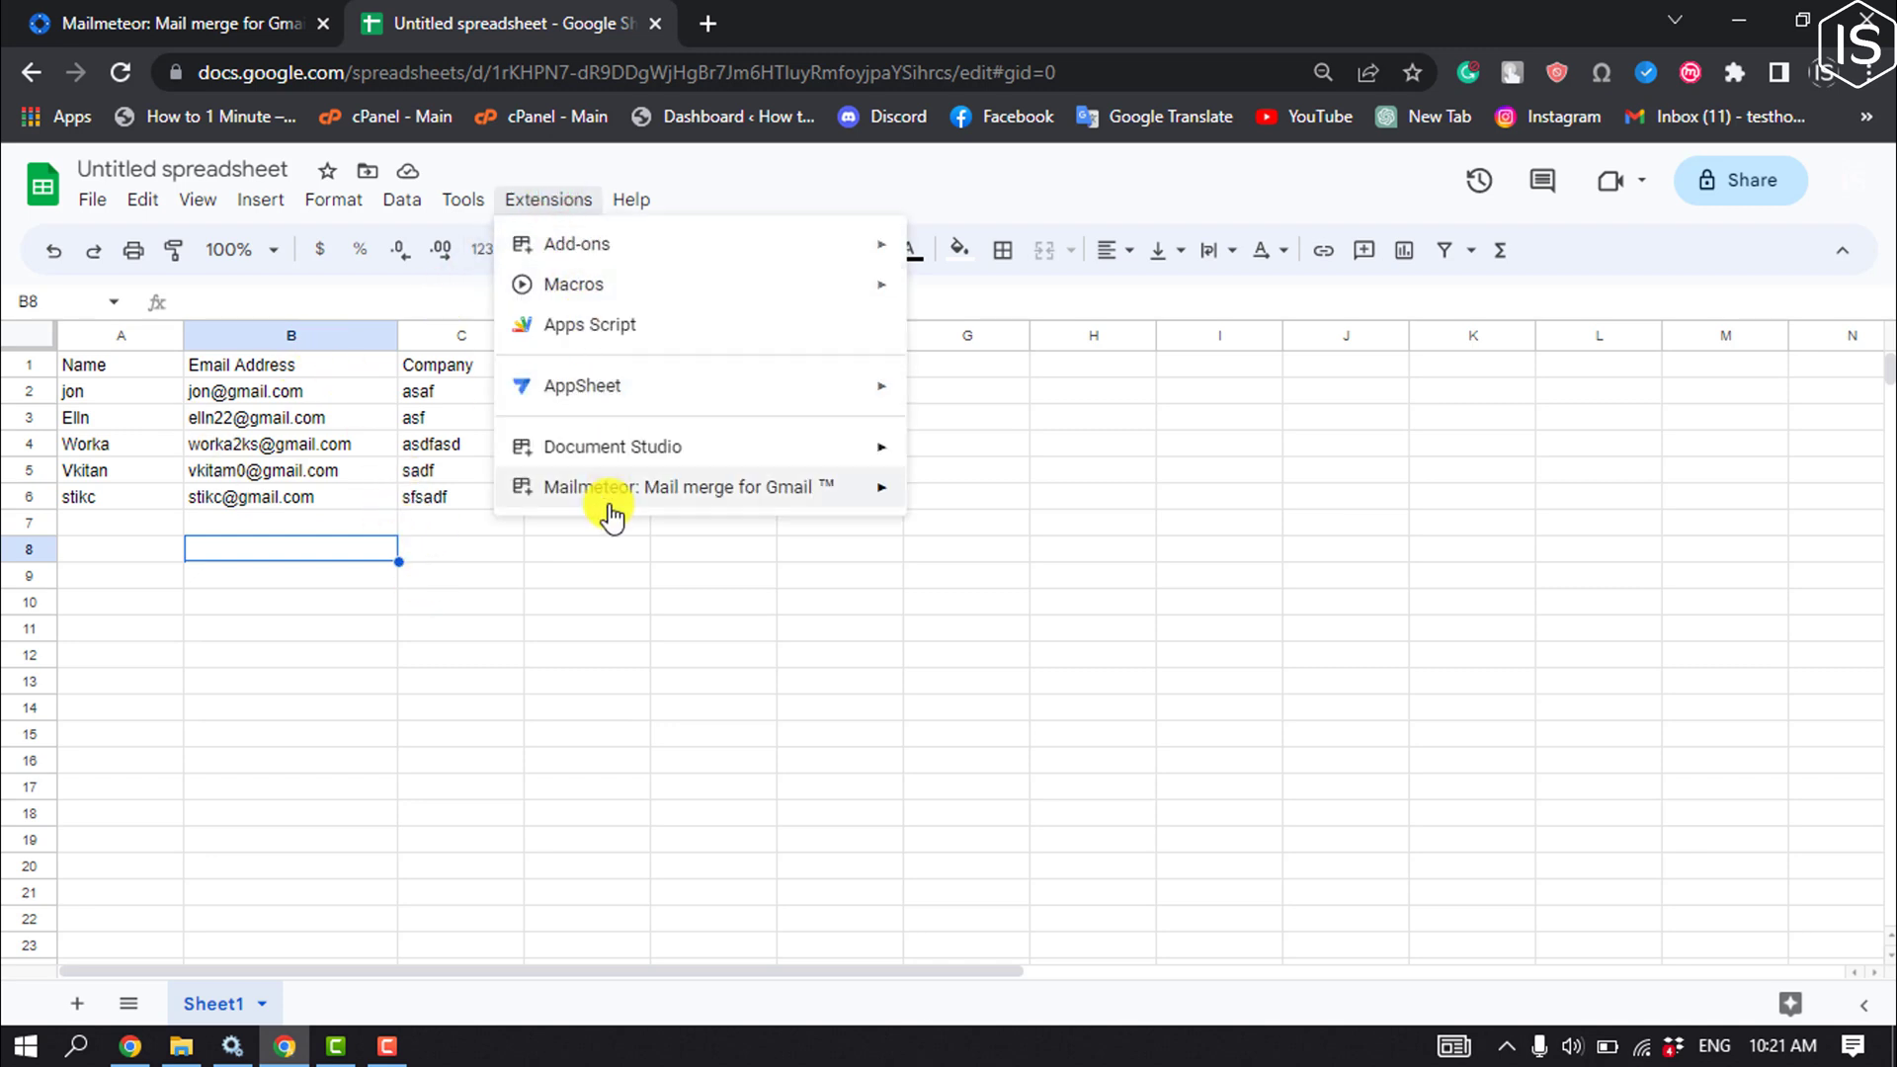
pyautogui.moveTo(608, 499)
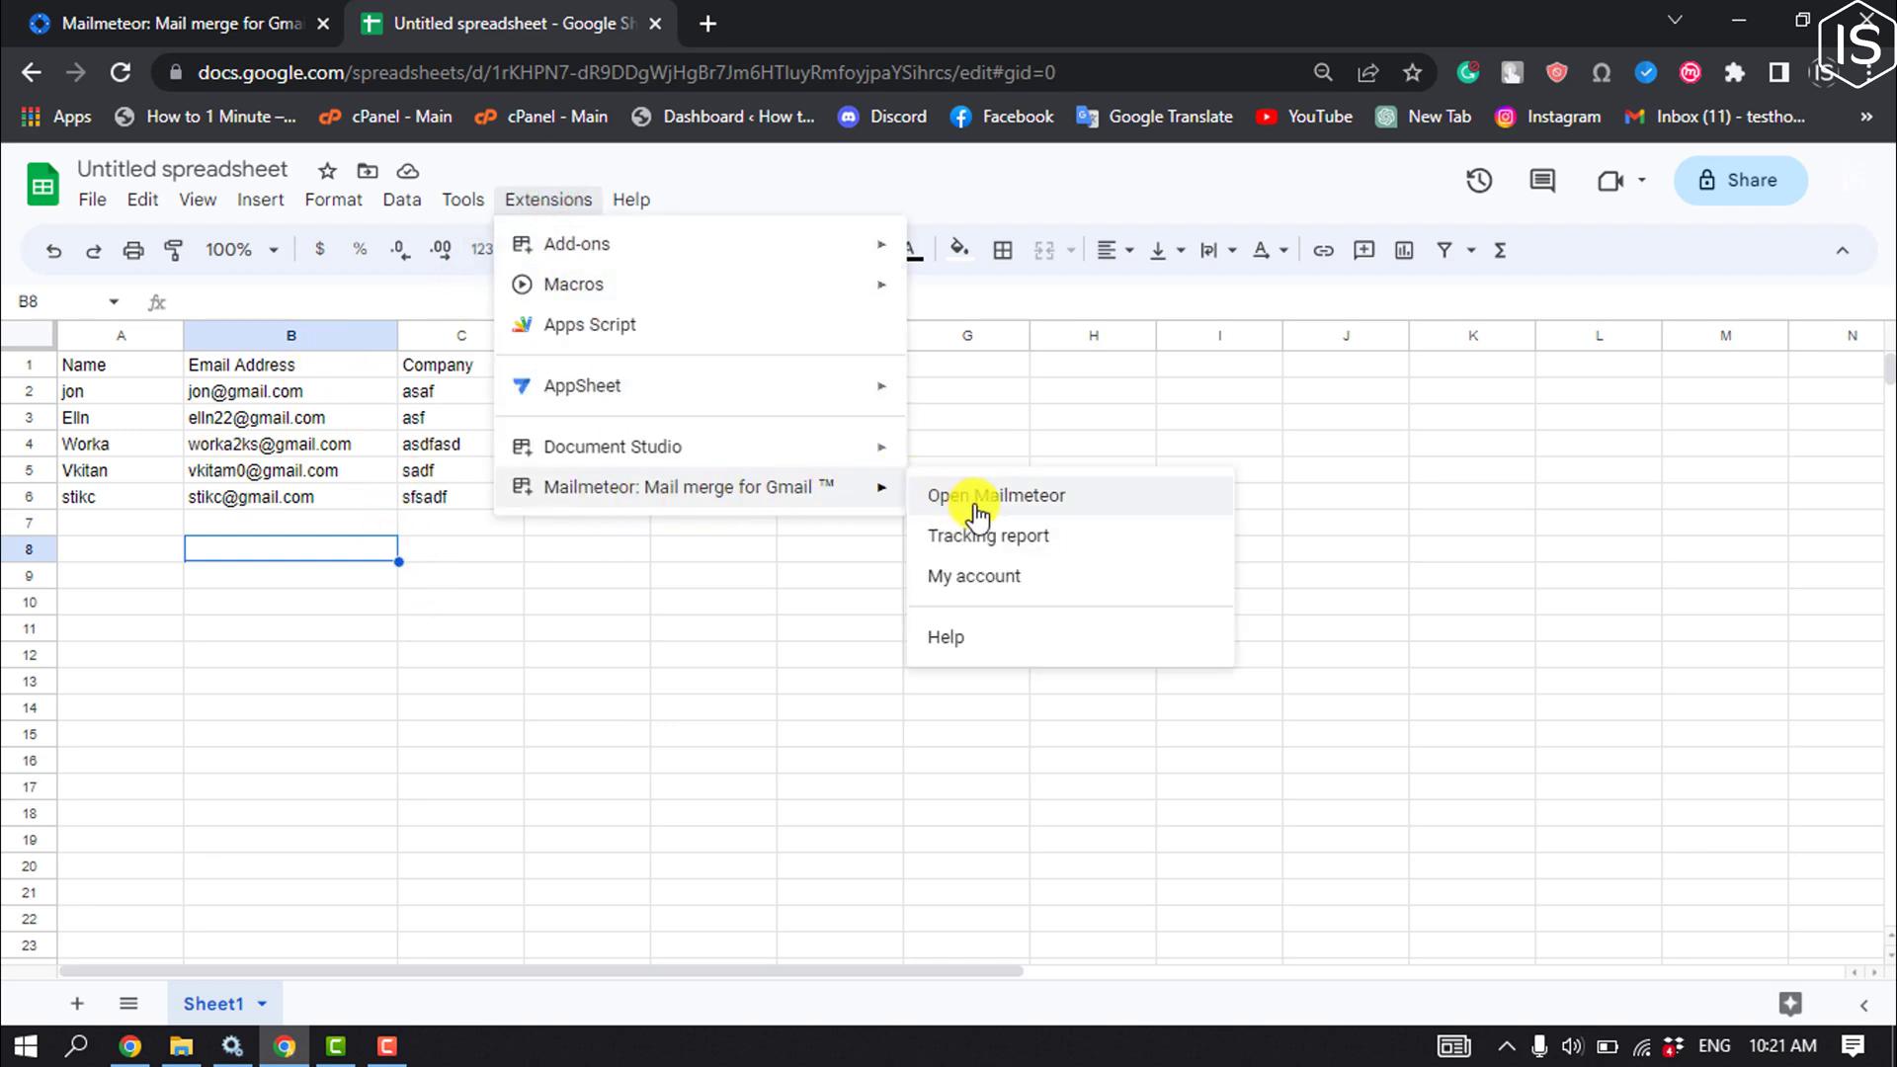
pyautogui.click(1022, 512)
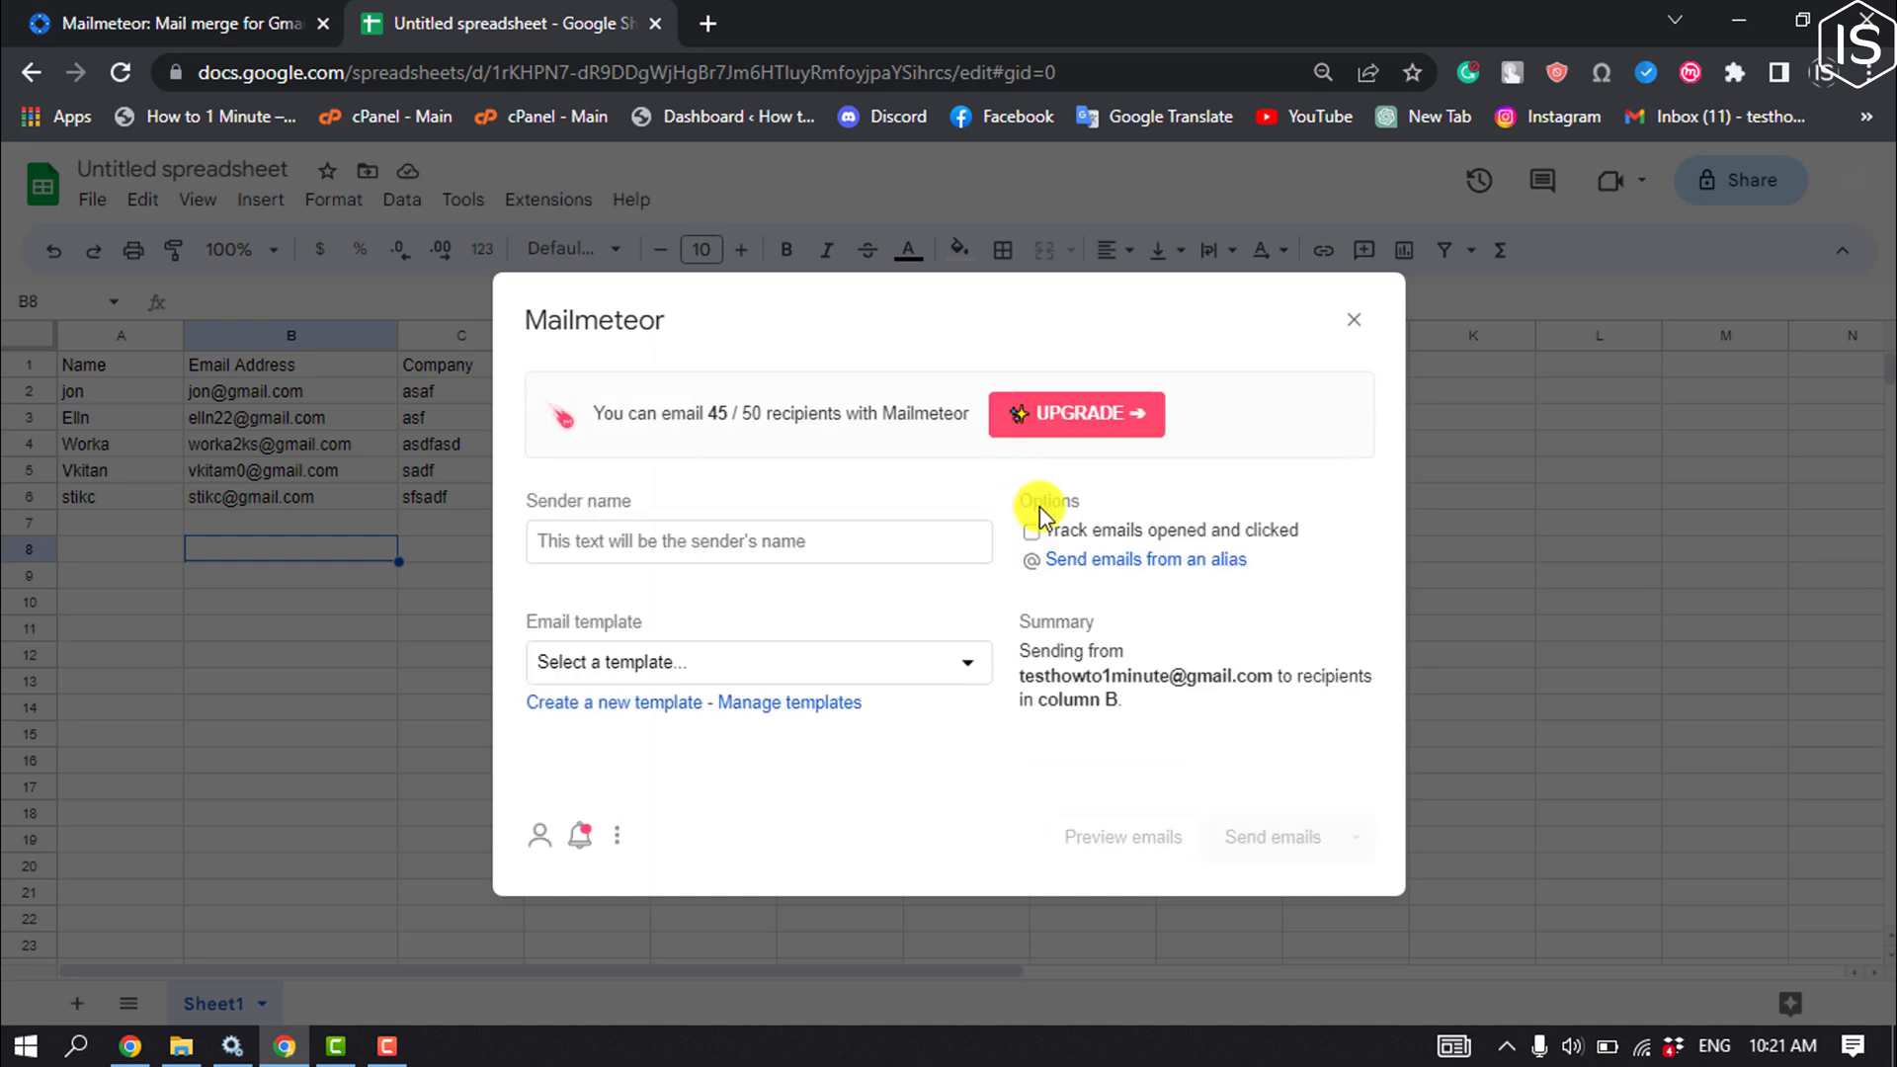
pyautogui.click(649, 713)
pyautogui.click(641, 376)
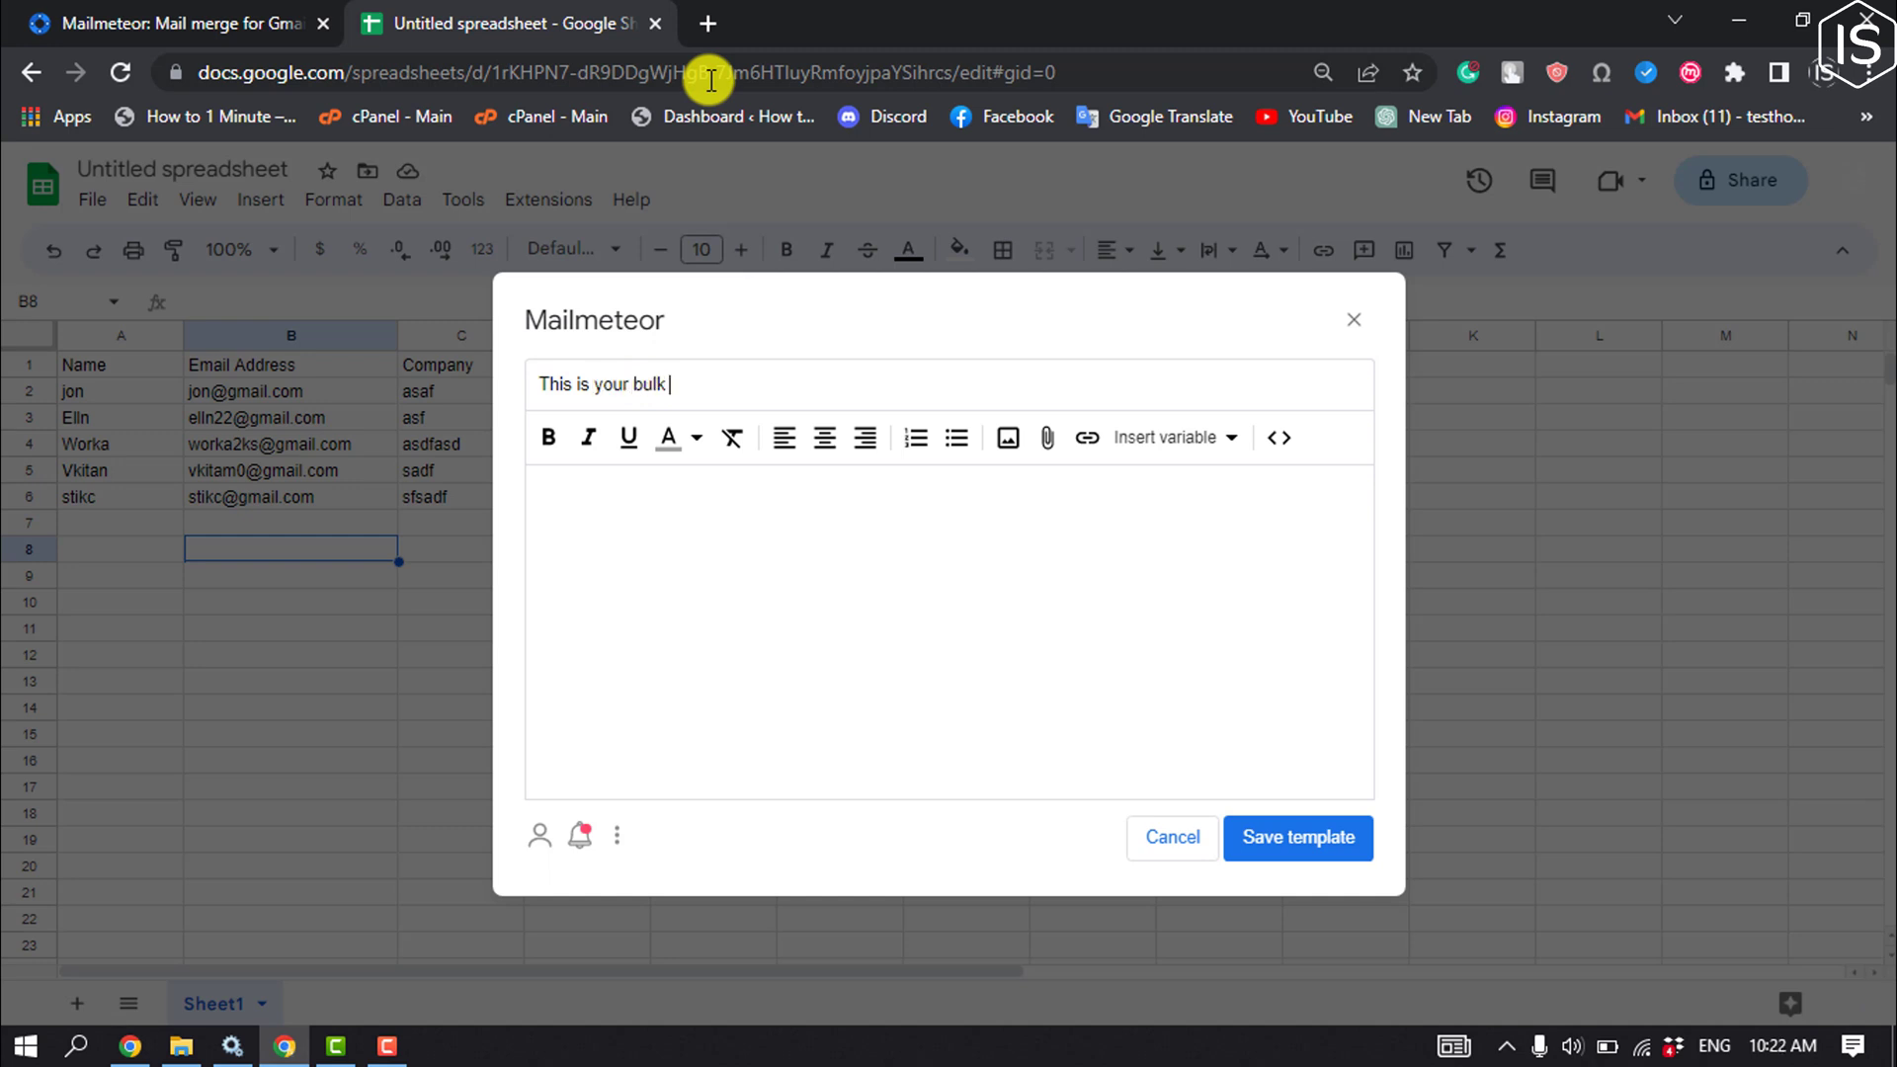
# Step: Write the body 'Hi {{ Name }}' followed by a text line and the {{ Company }} variable
pyautogui.click(626, 580)
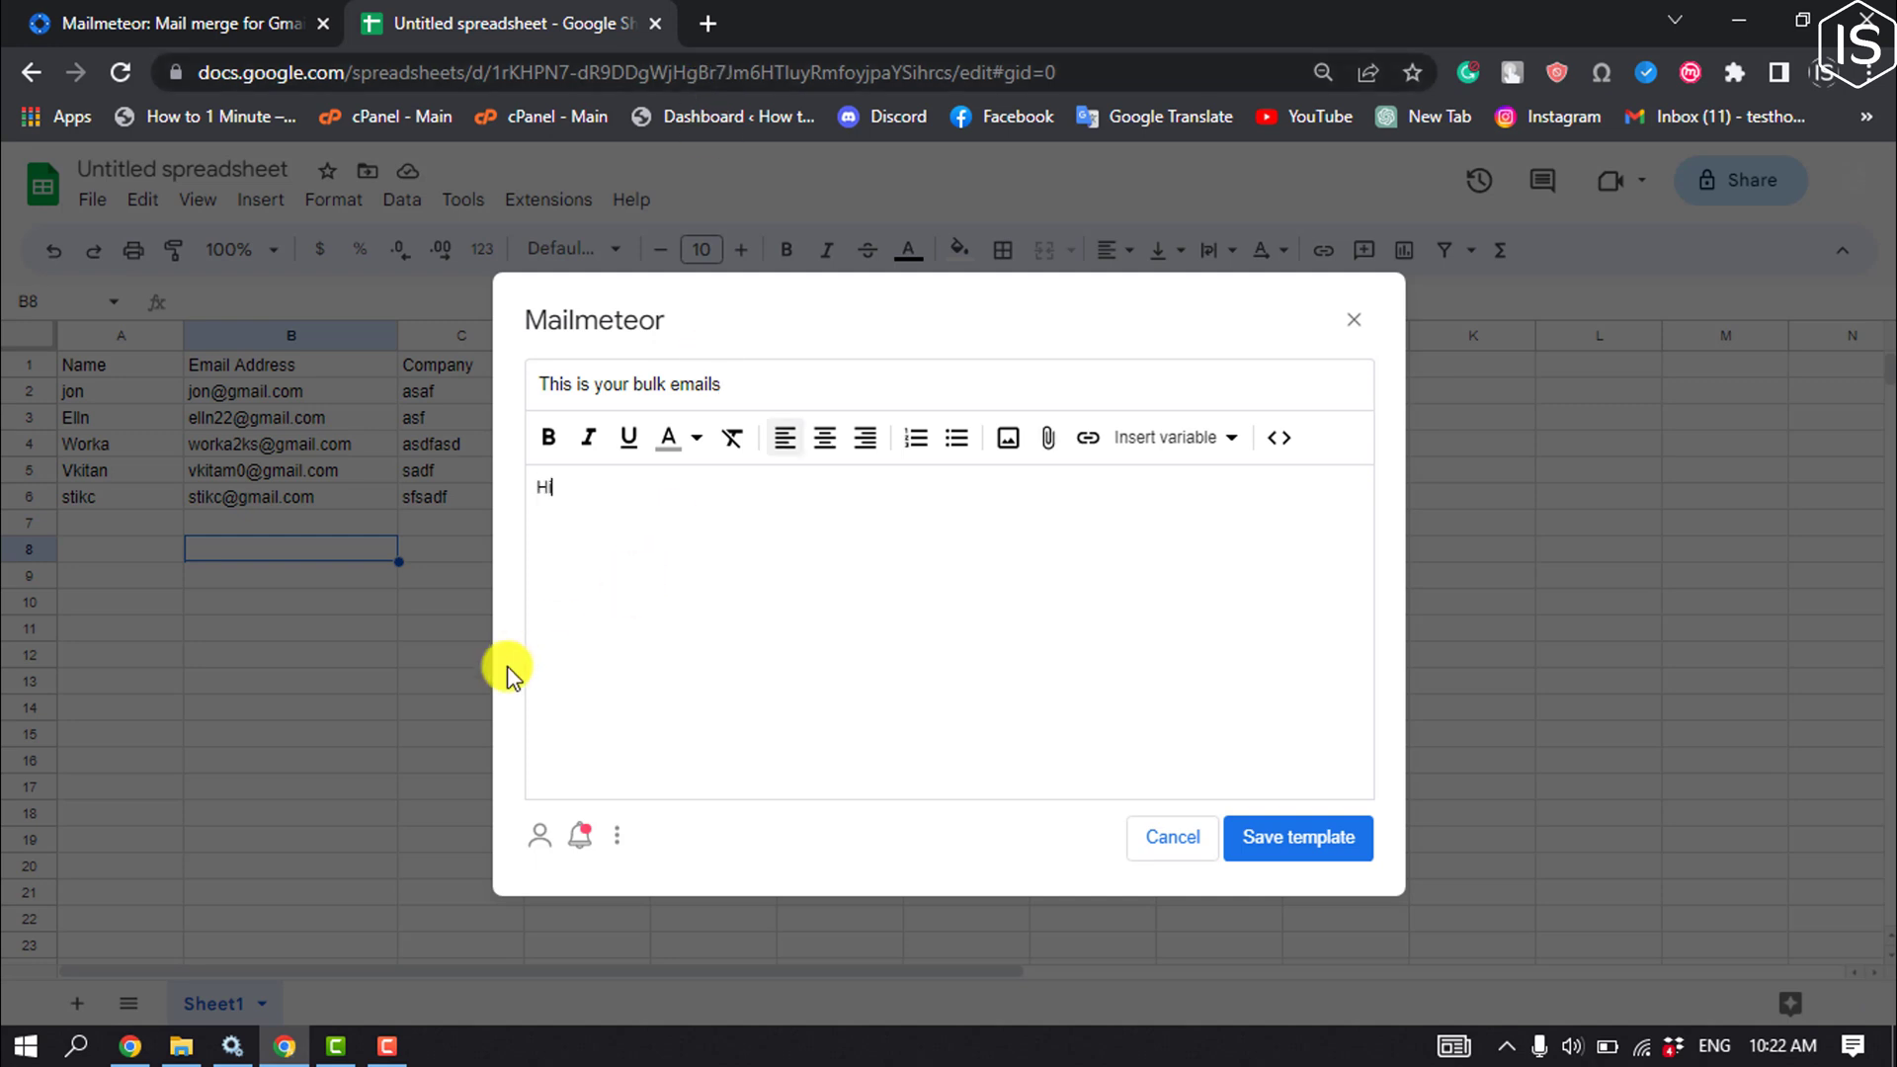
pyautogui.write('Hi')
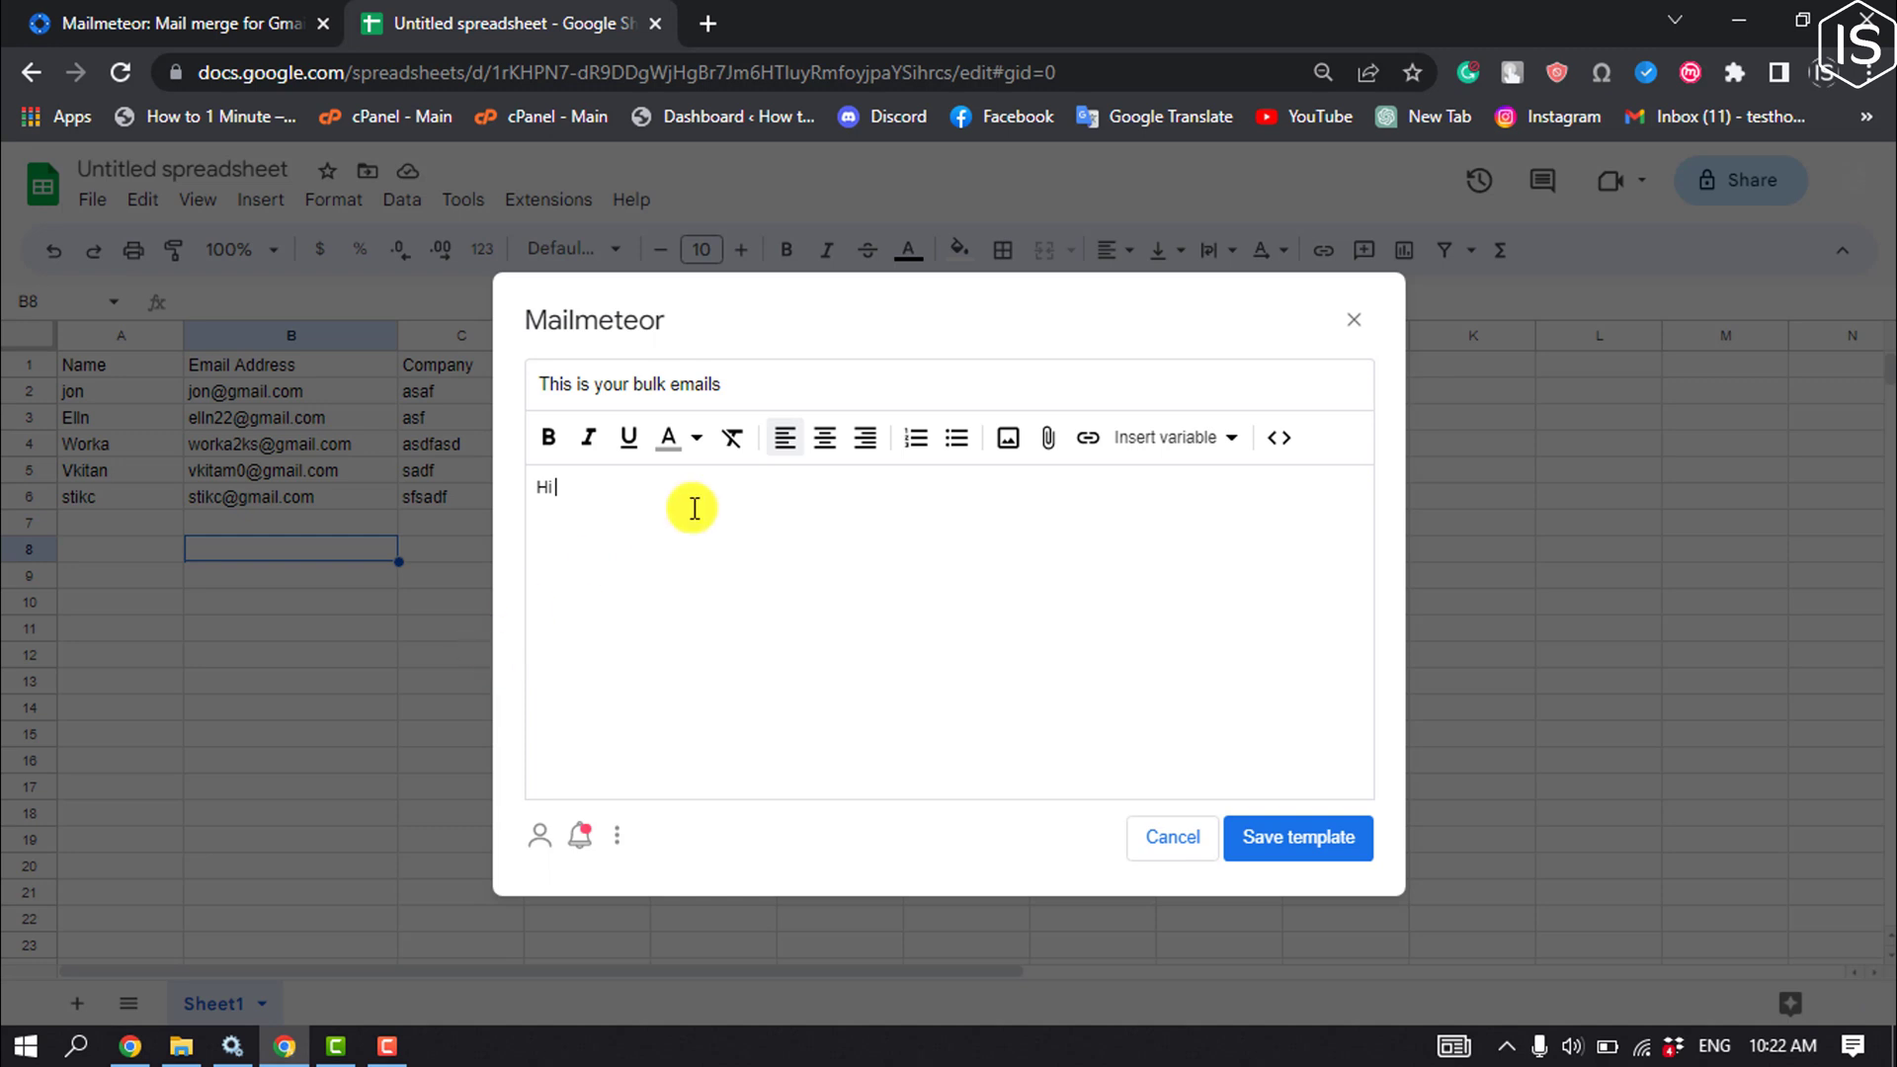
pyautogui.click(1172, 436)
pyautogui.click(1172, 479)
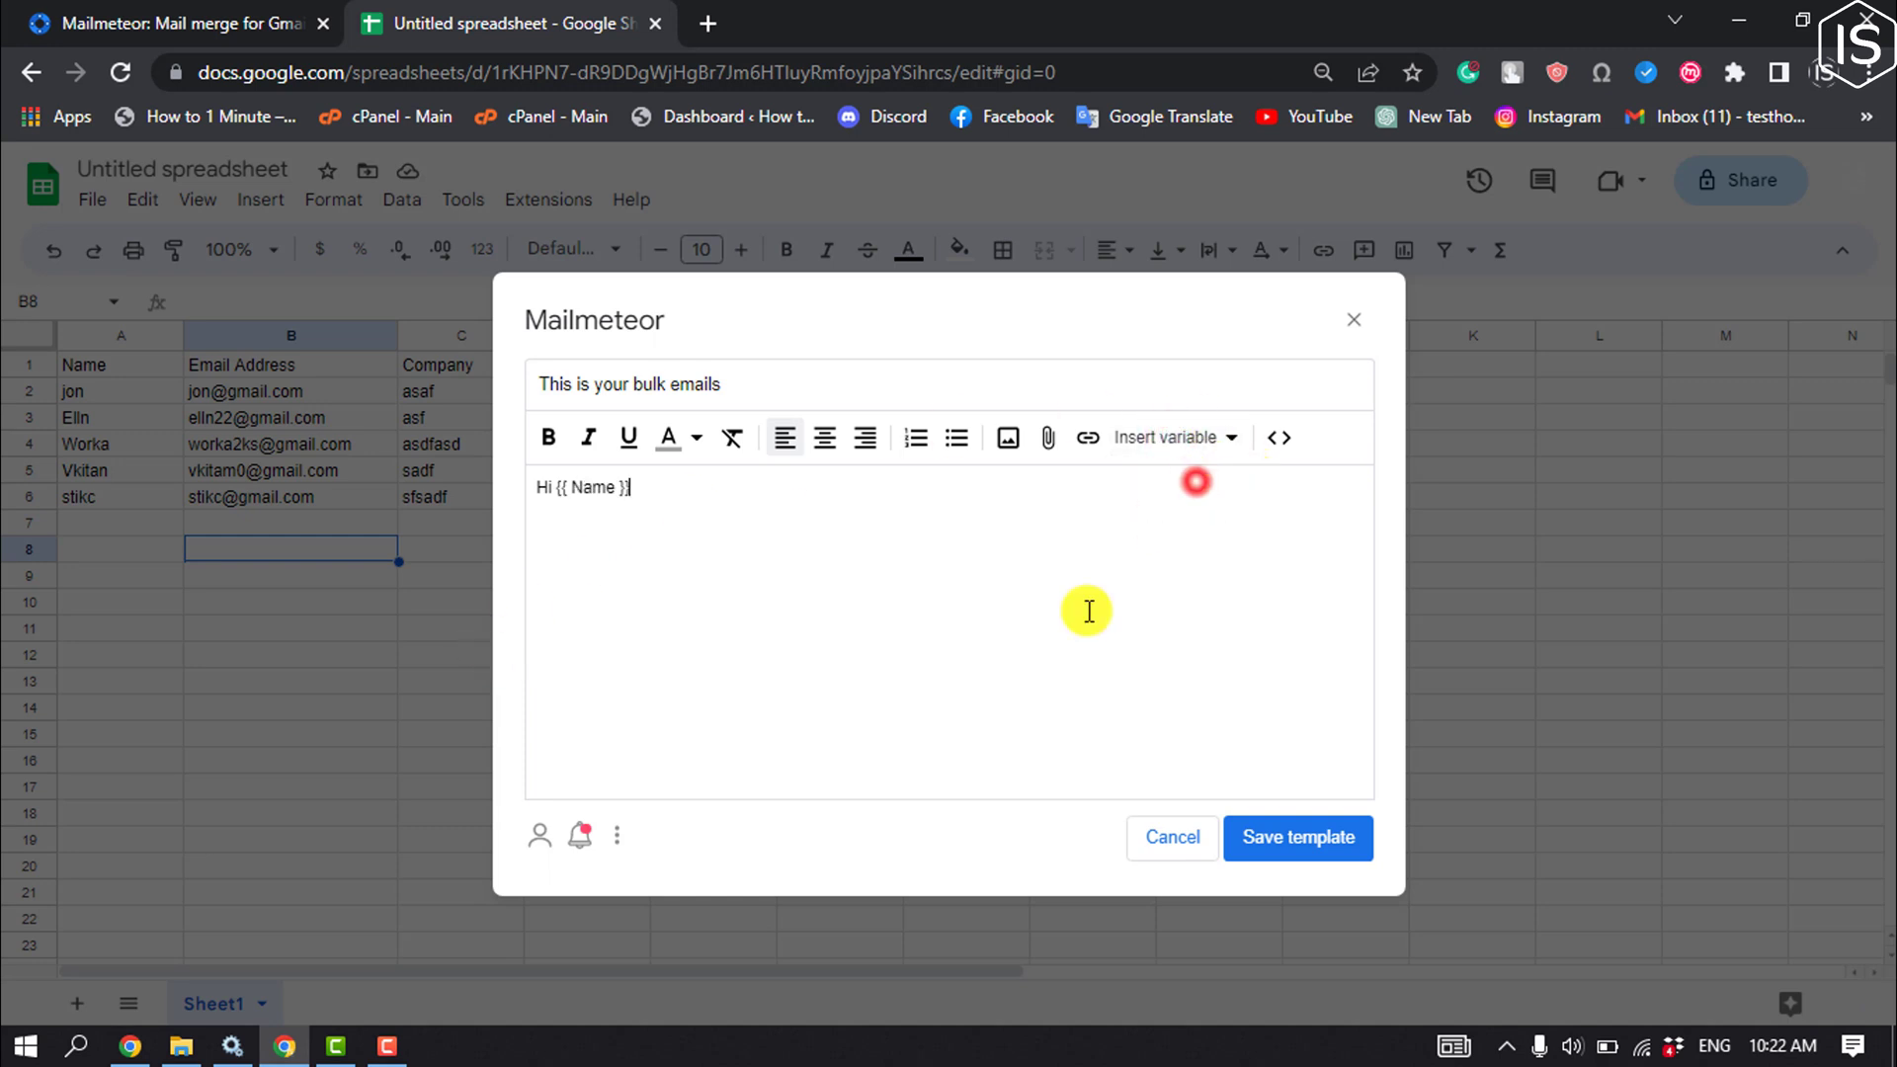
pyautogui.press('Return')
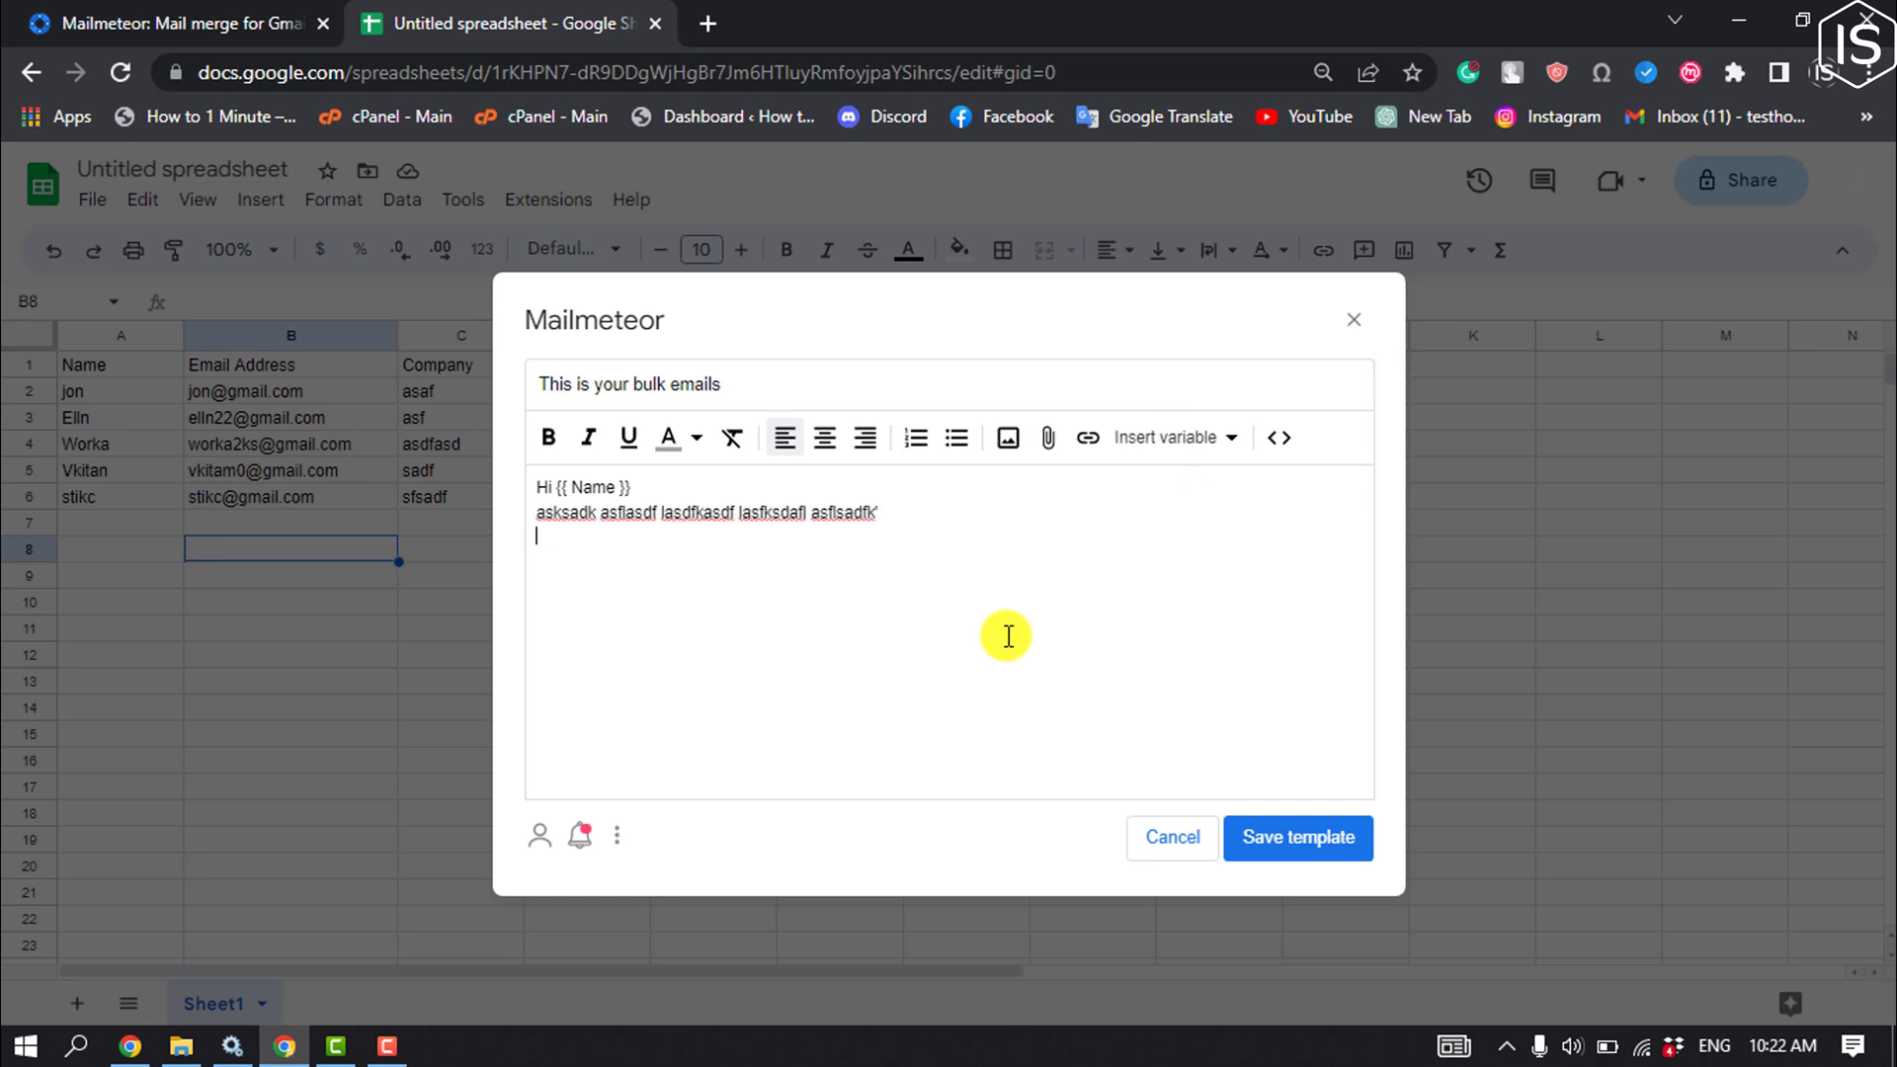
pyautogui.click(1172, 447)
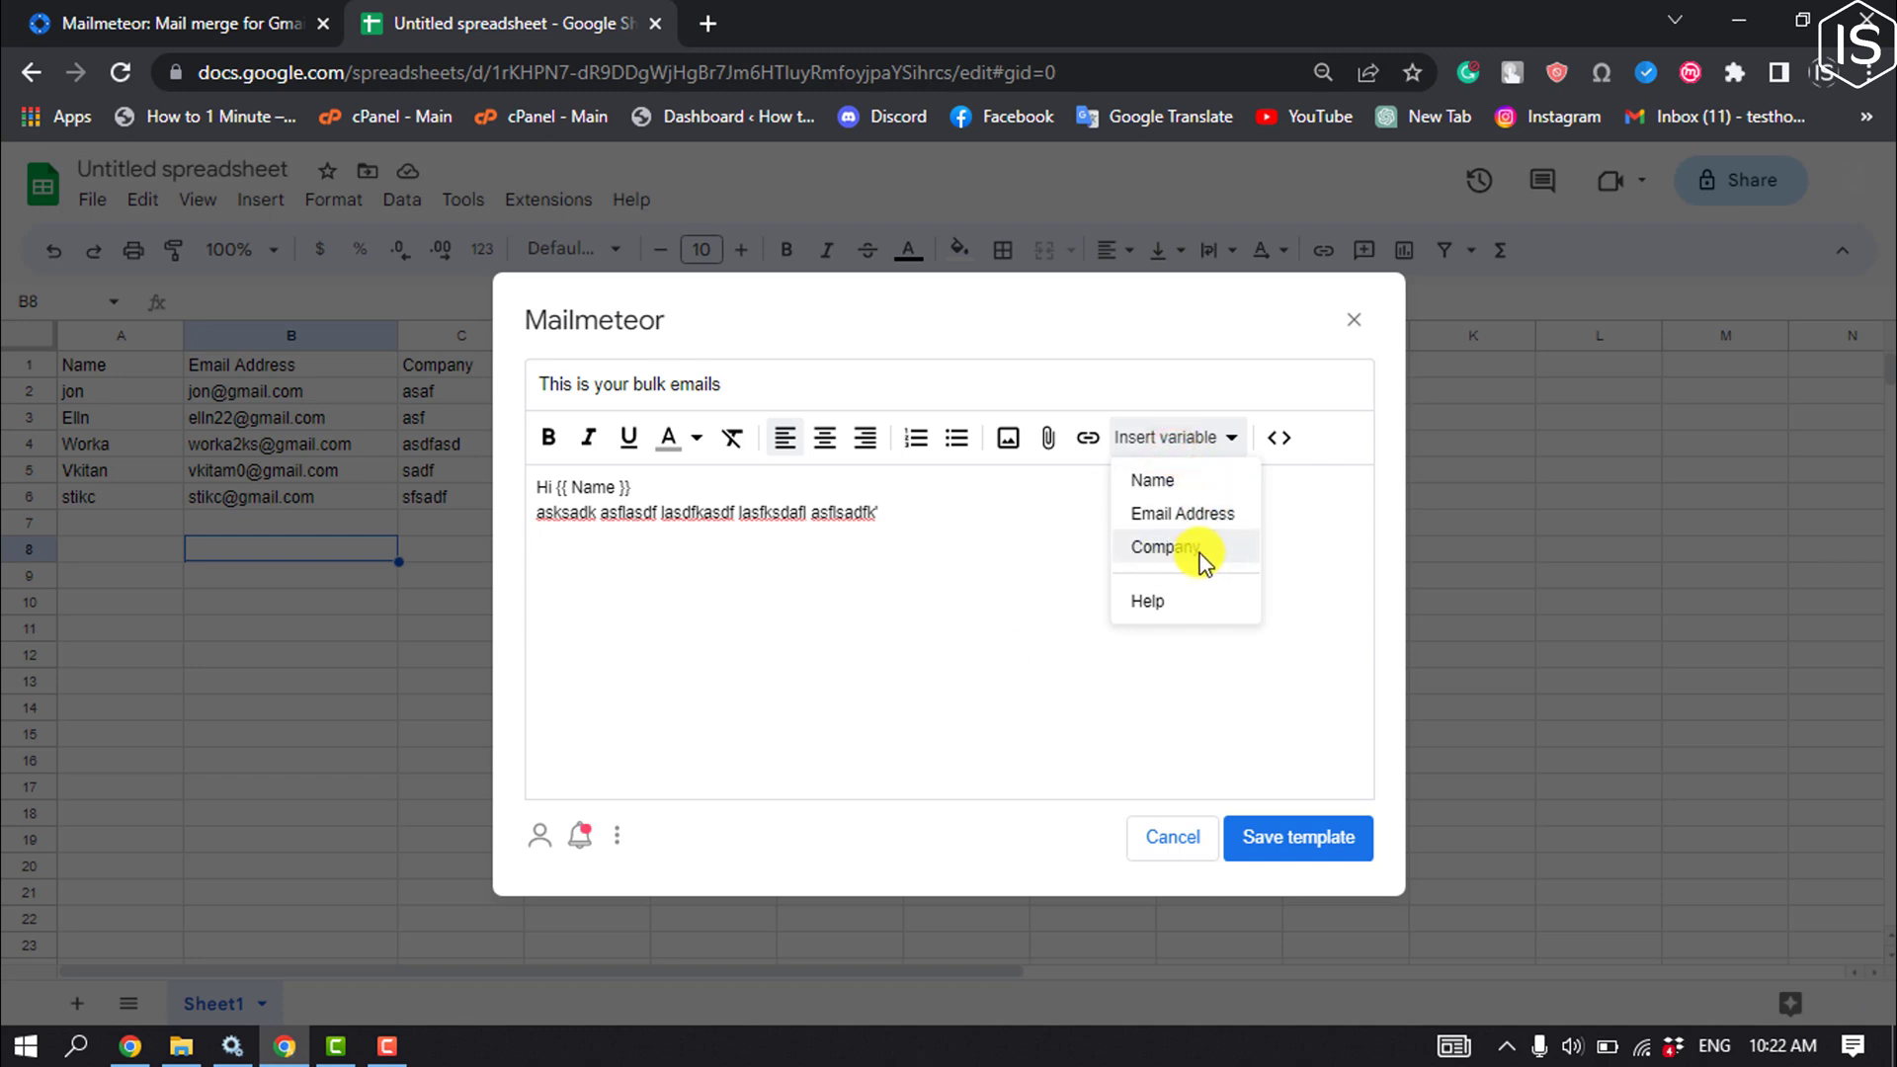
pyautogui.click(1167, 549)
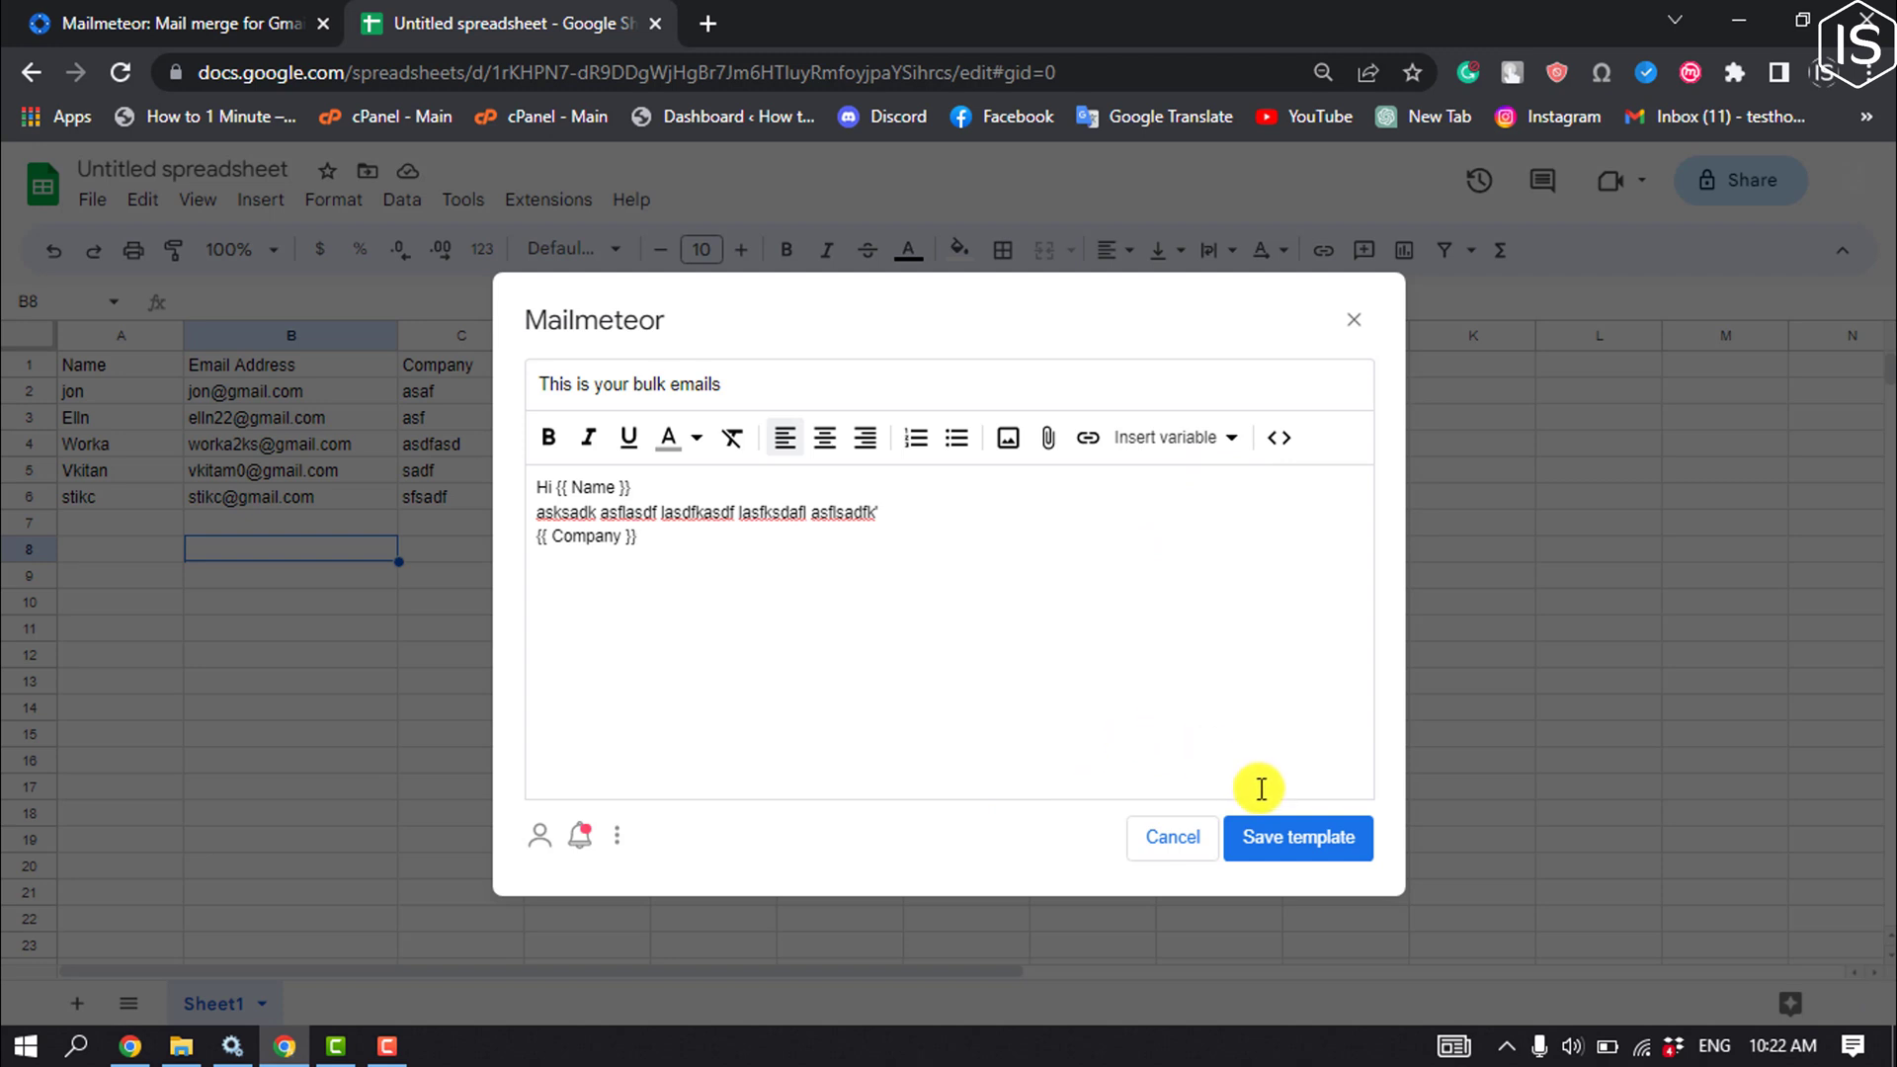
# Step: Save the template, preview the next two recipients' emails, and send all 5 emails
pyautogui.click(1295, 840)
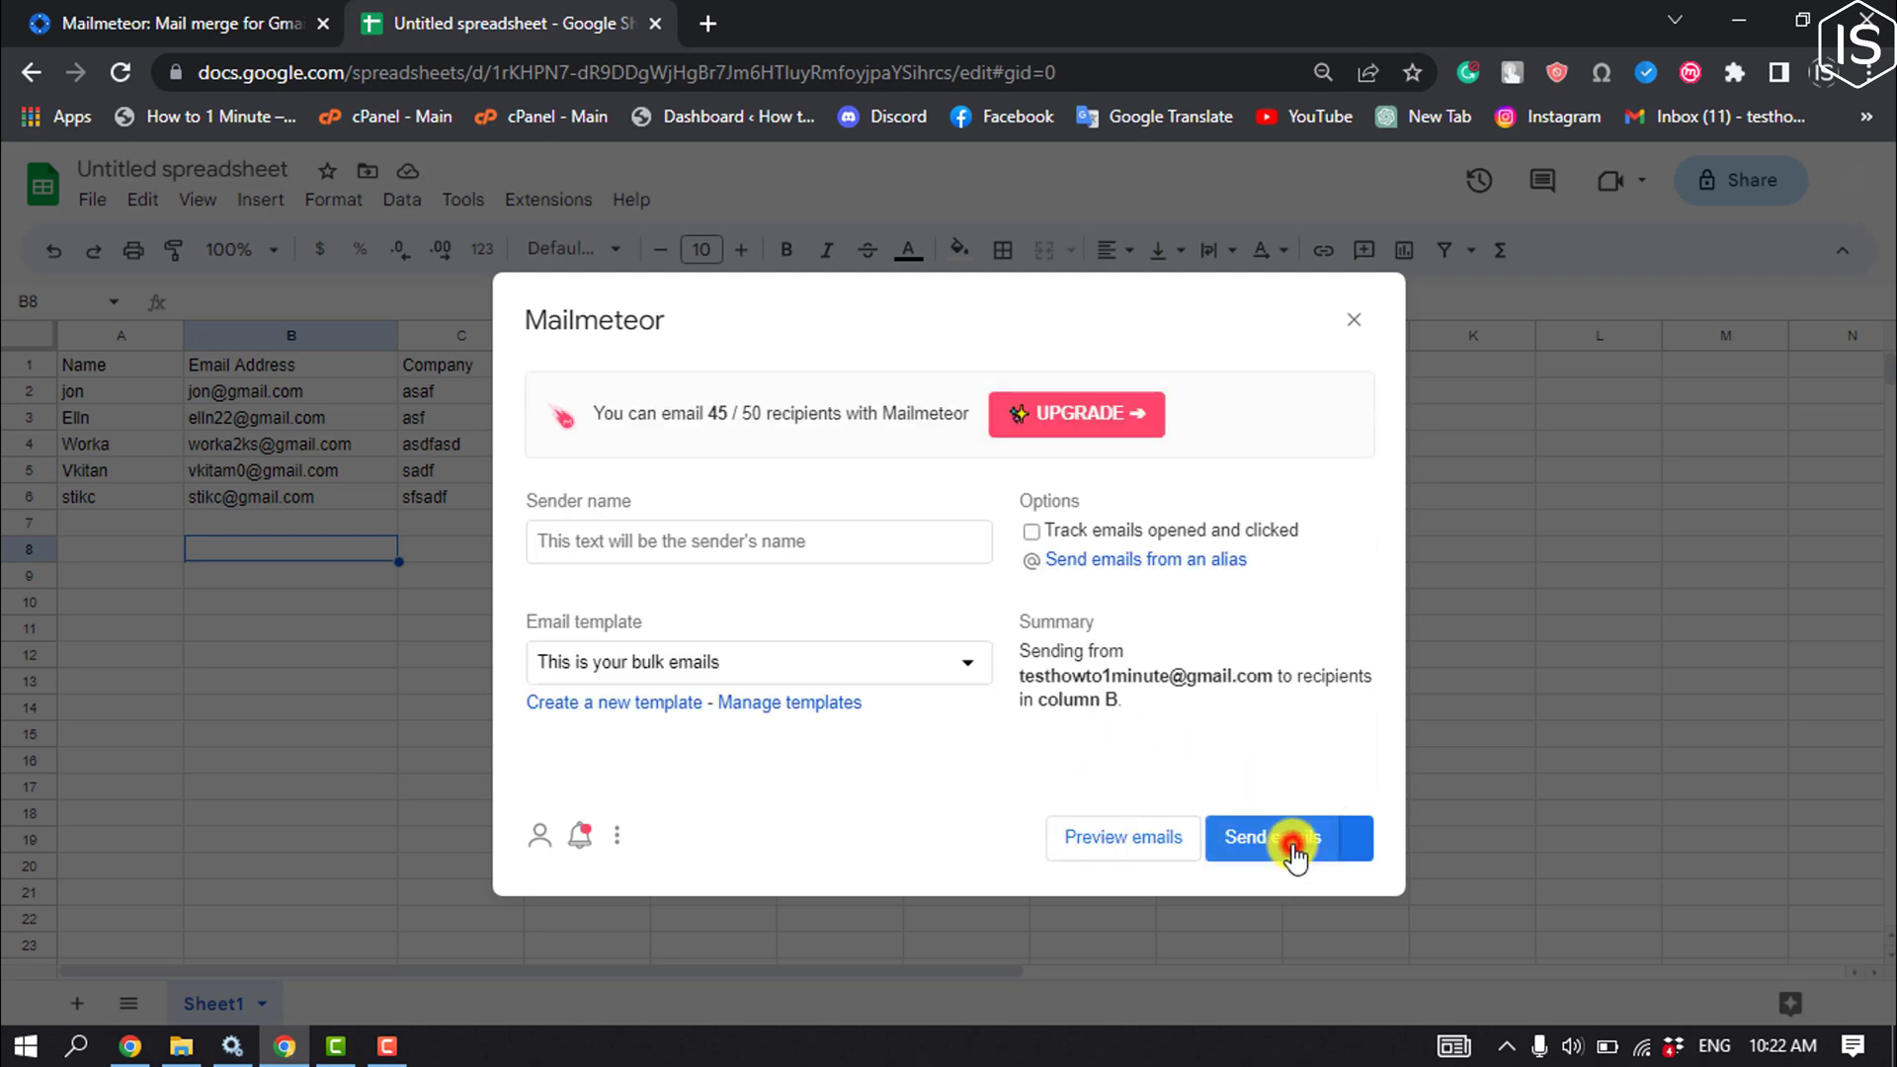
pyautogui.click(1126, 840)
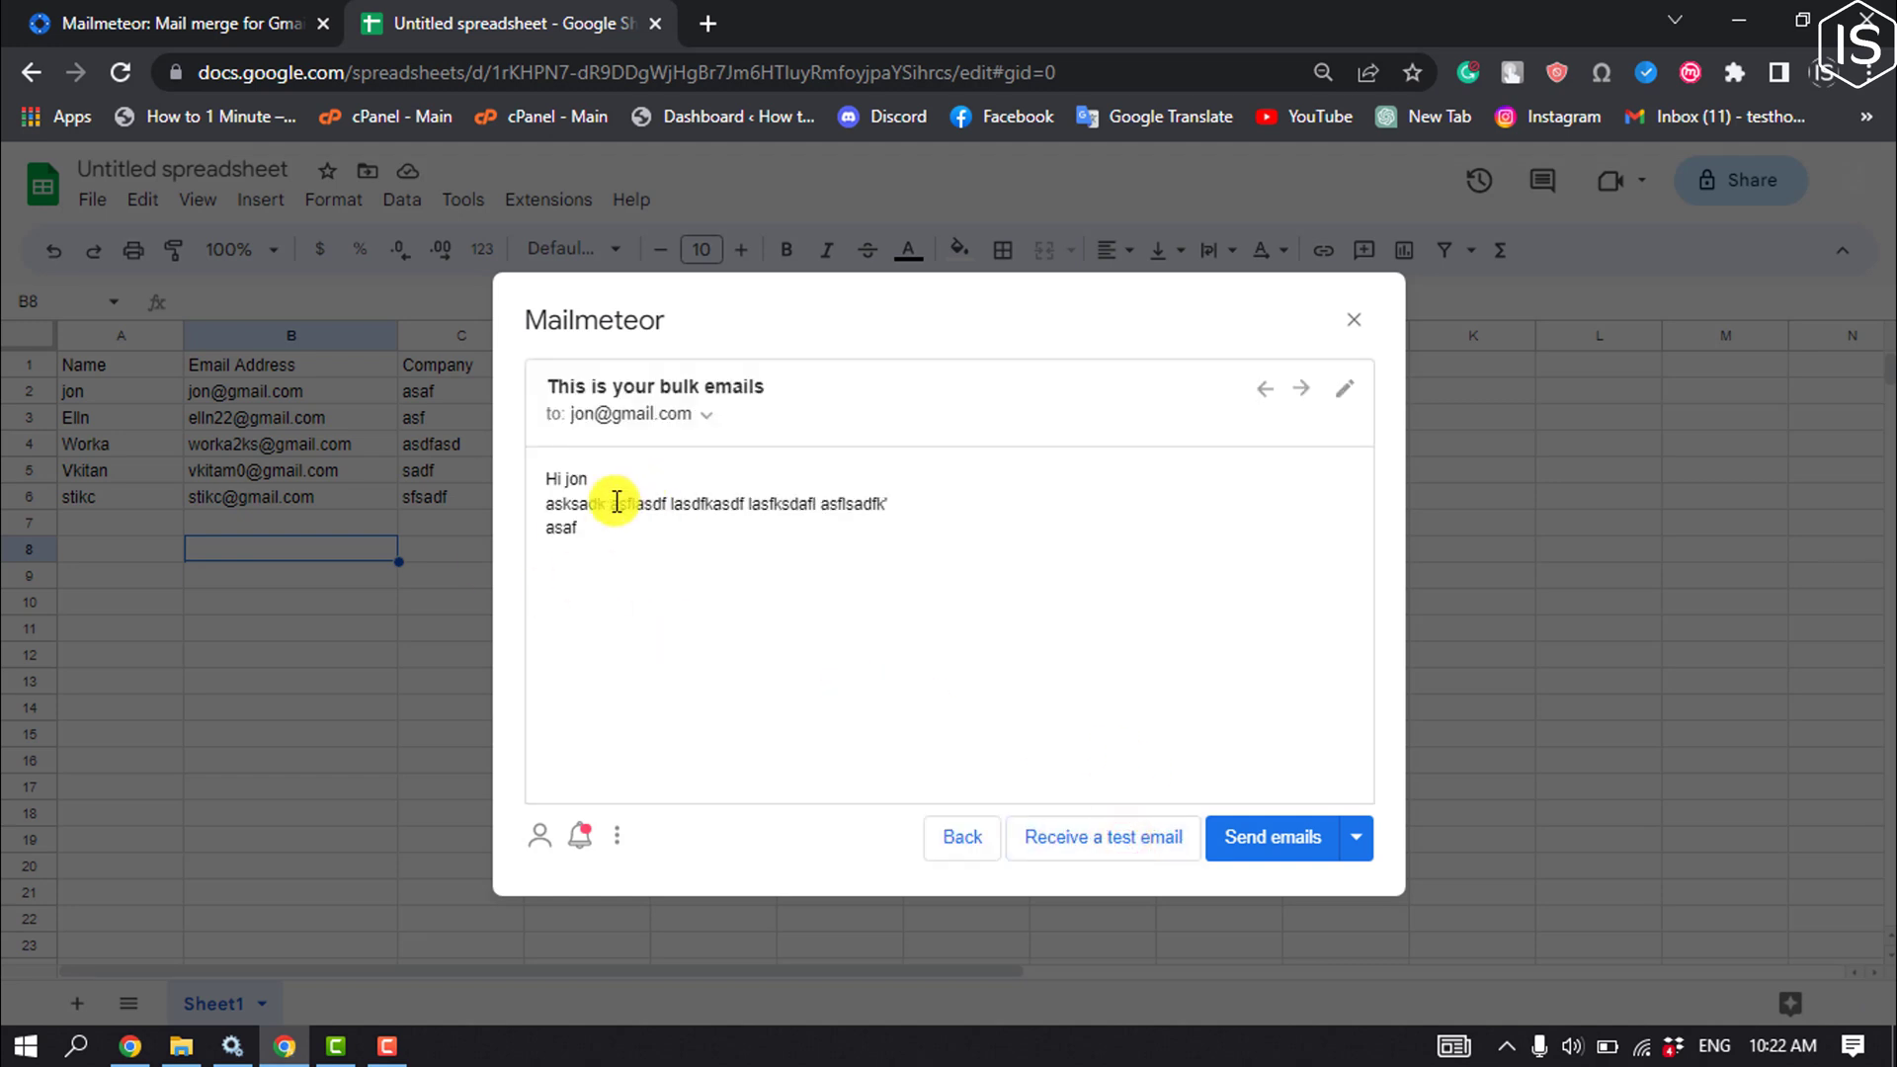
pyautogui.click(1304, 391)
pyautogui.click(1305, 390)
pyautogui.click(1304, 390)
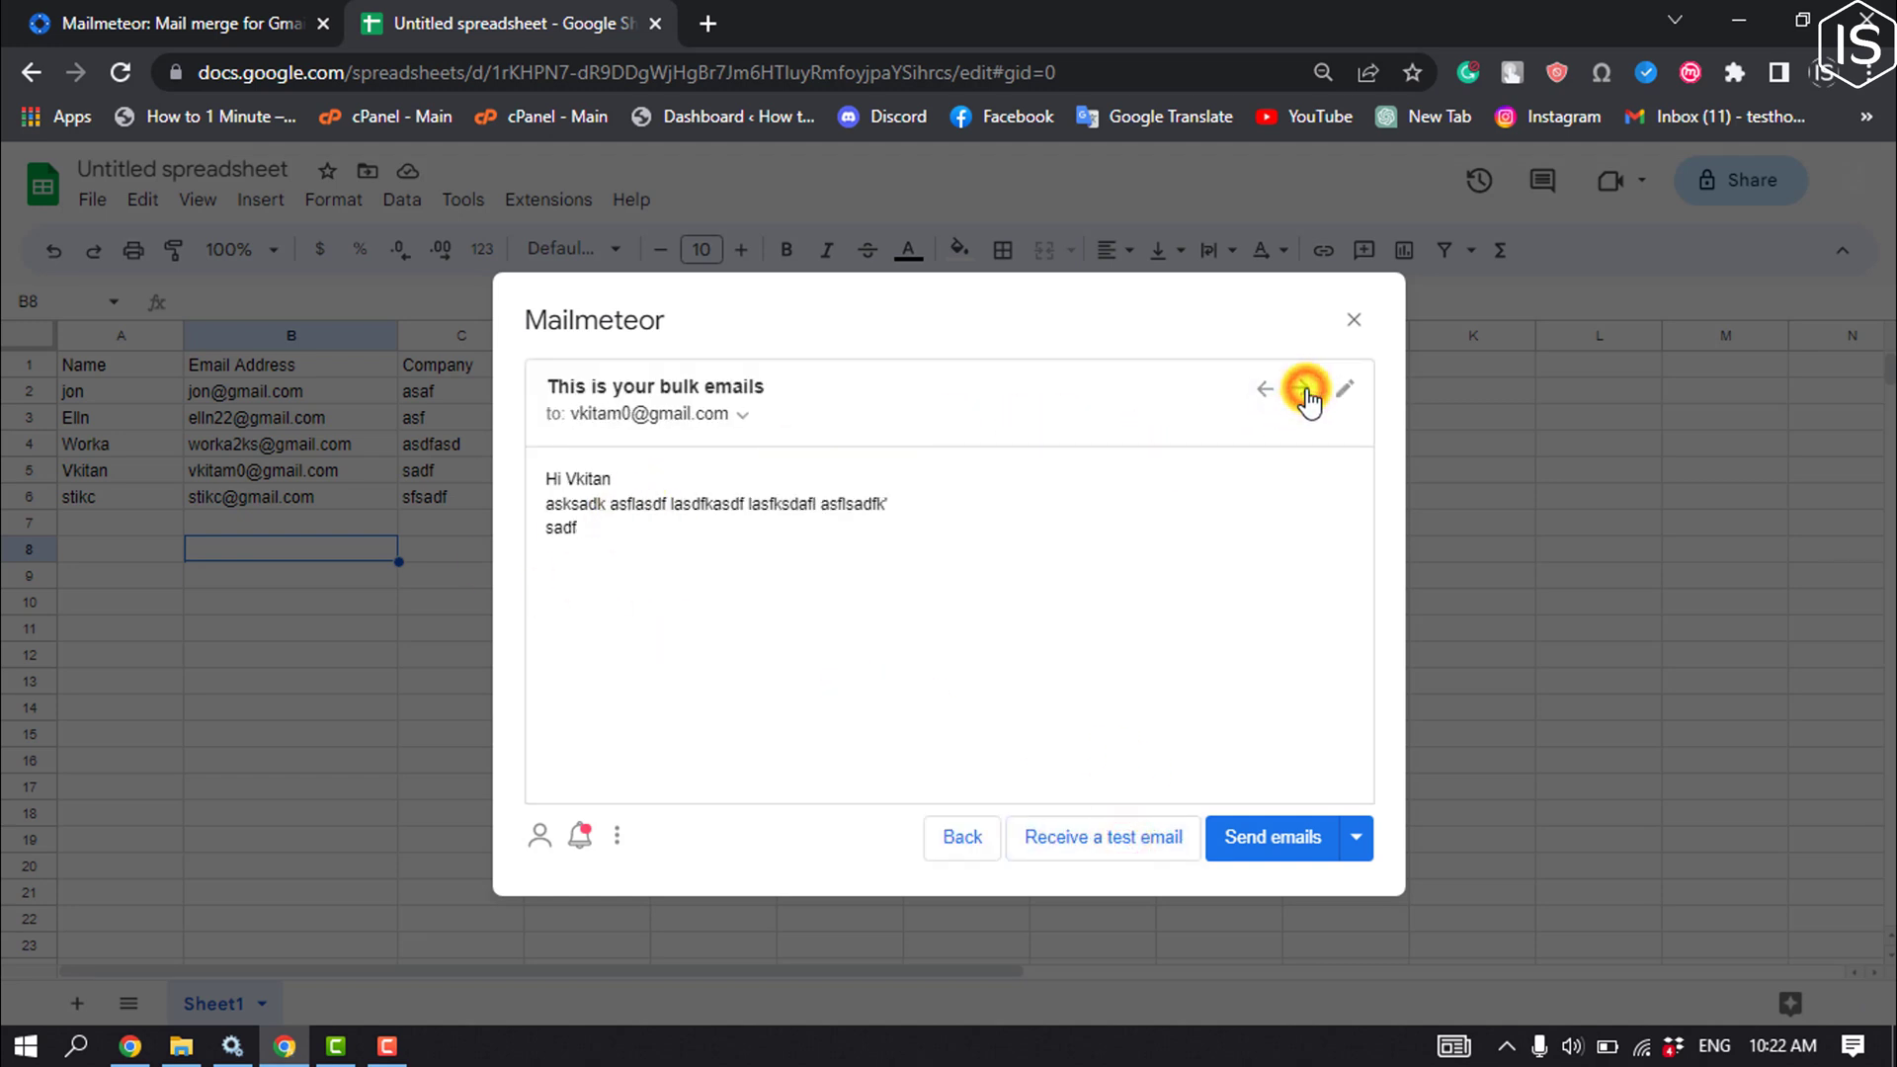
pyautogui.click(1303, 391)
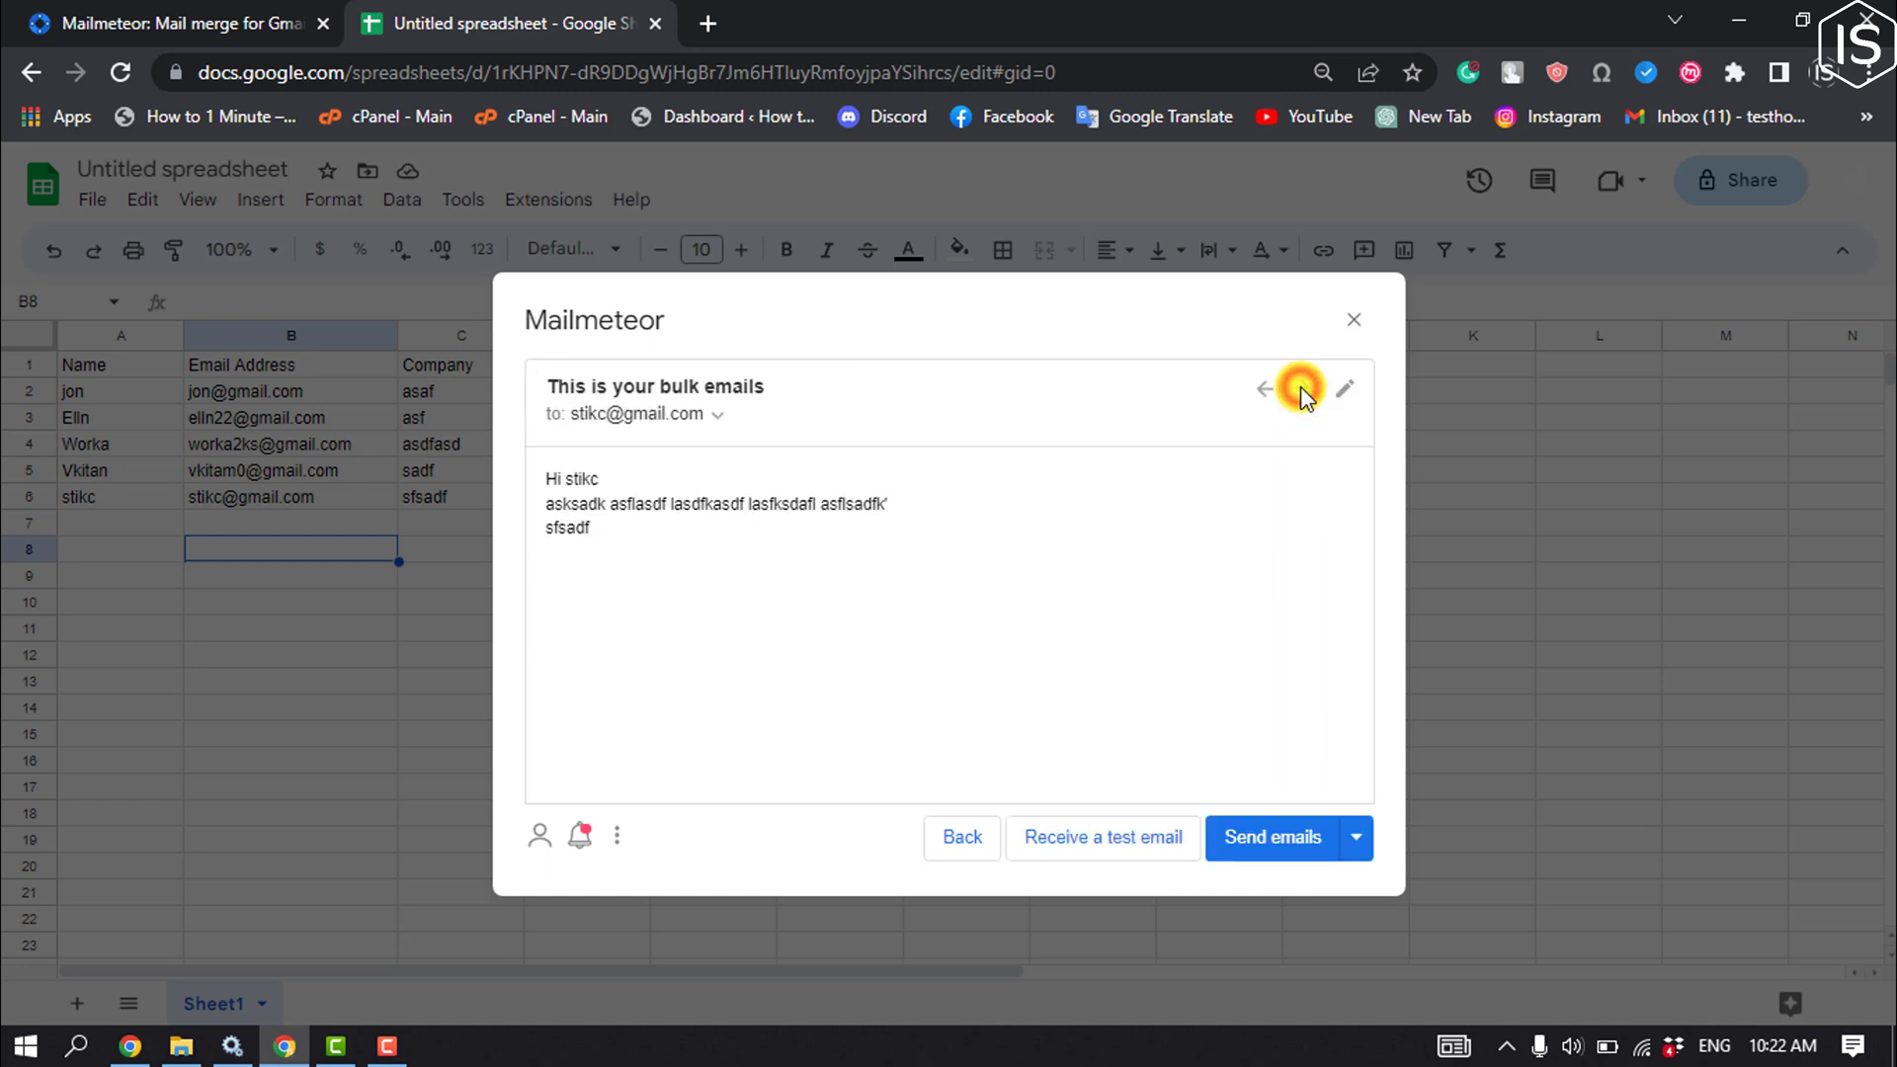
pyautogui.click(1302, 836)
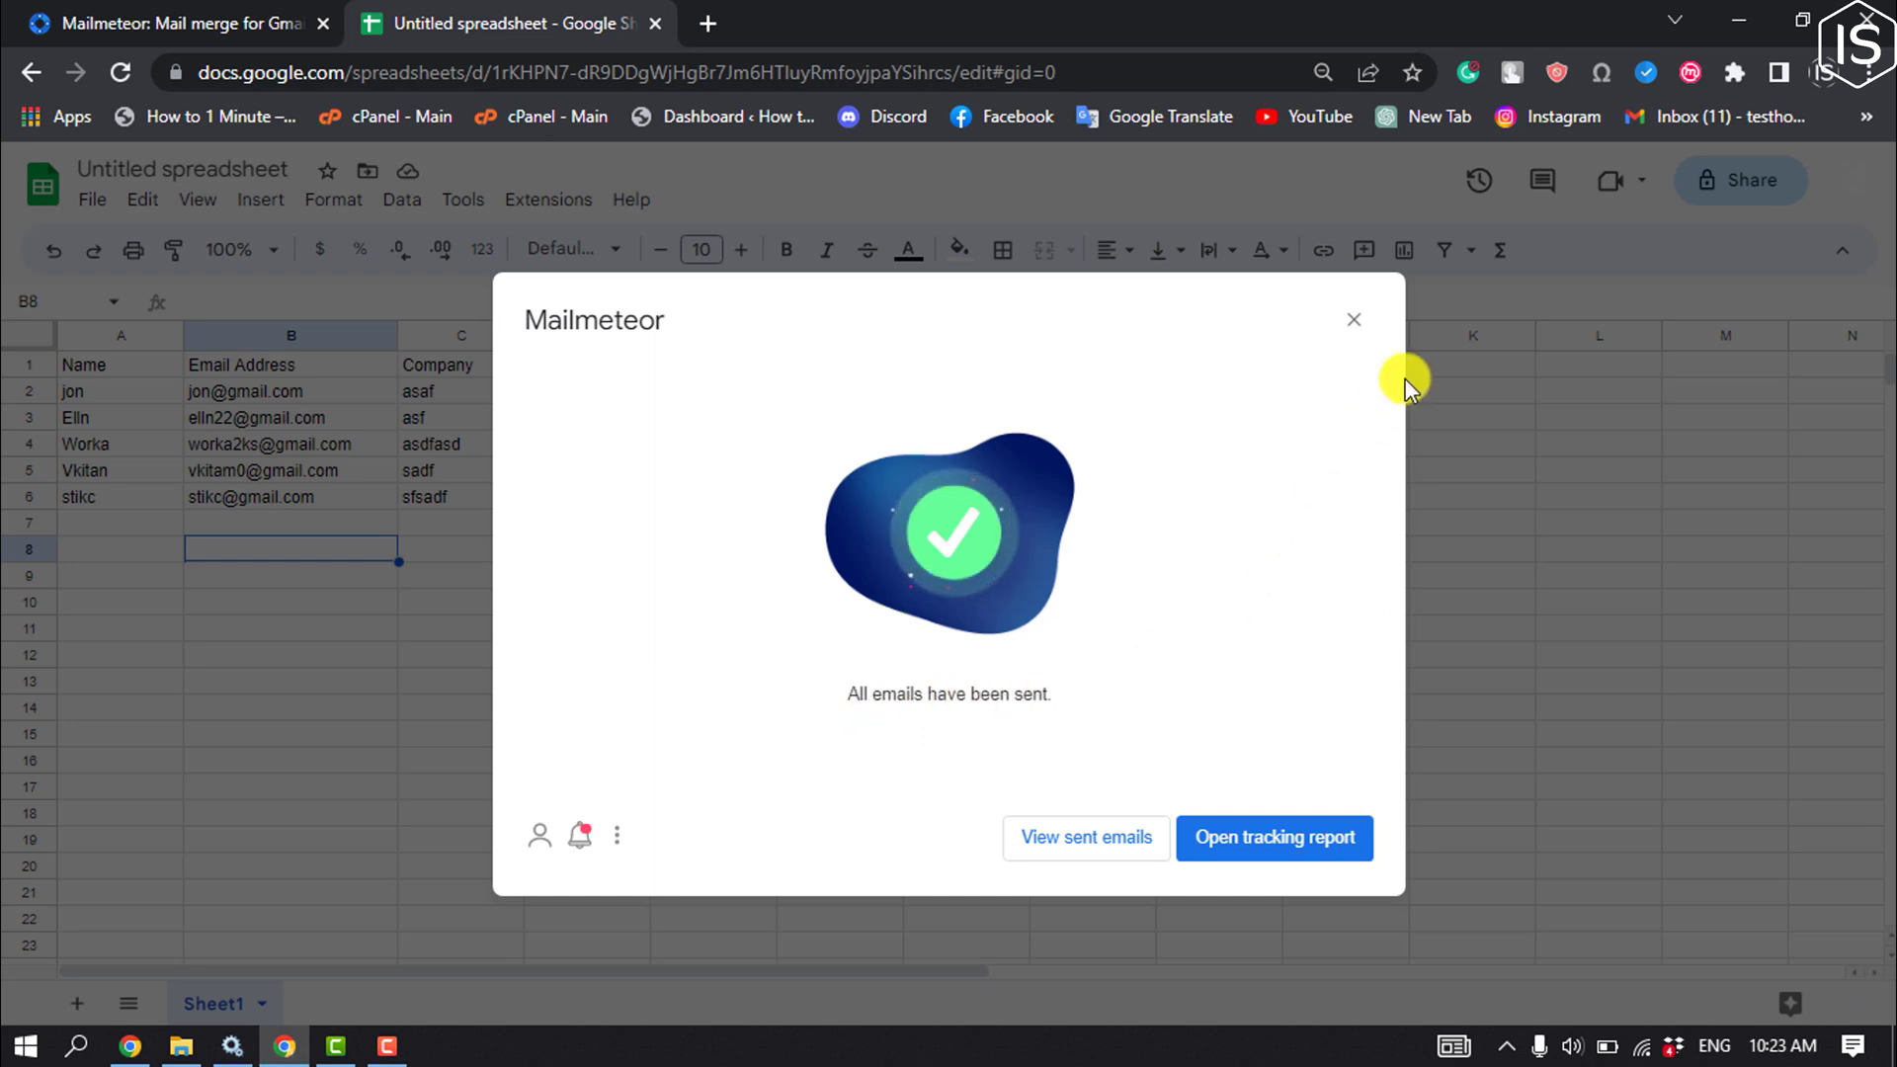
# Step: Close Mailmeteor and check that D2:D6 shows EMAIL_SENT for all five contacts
pyautogui.click(1357, 328)
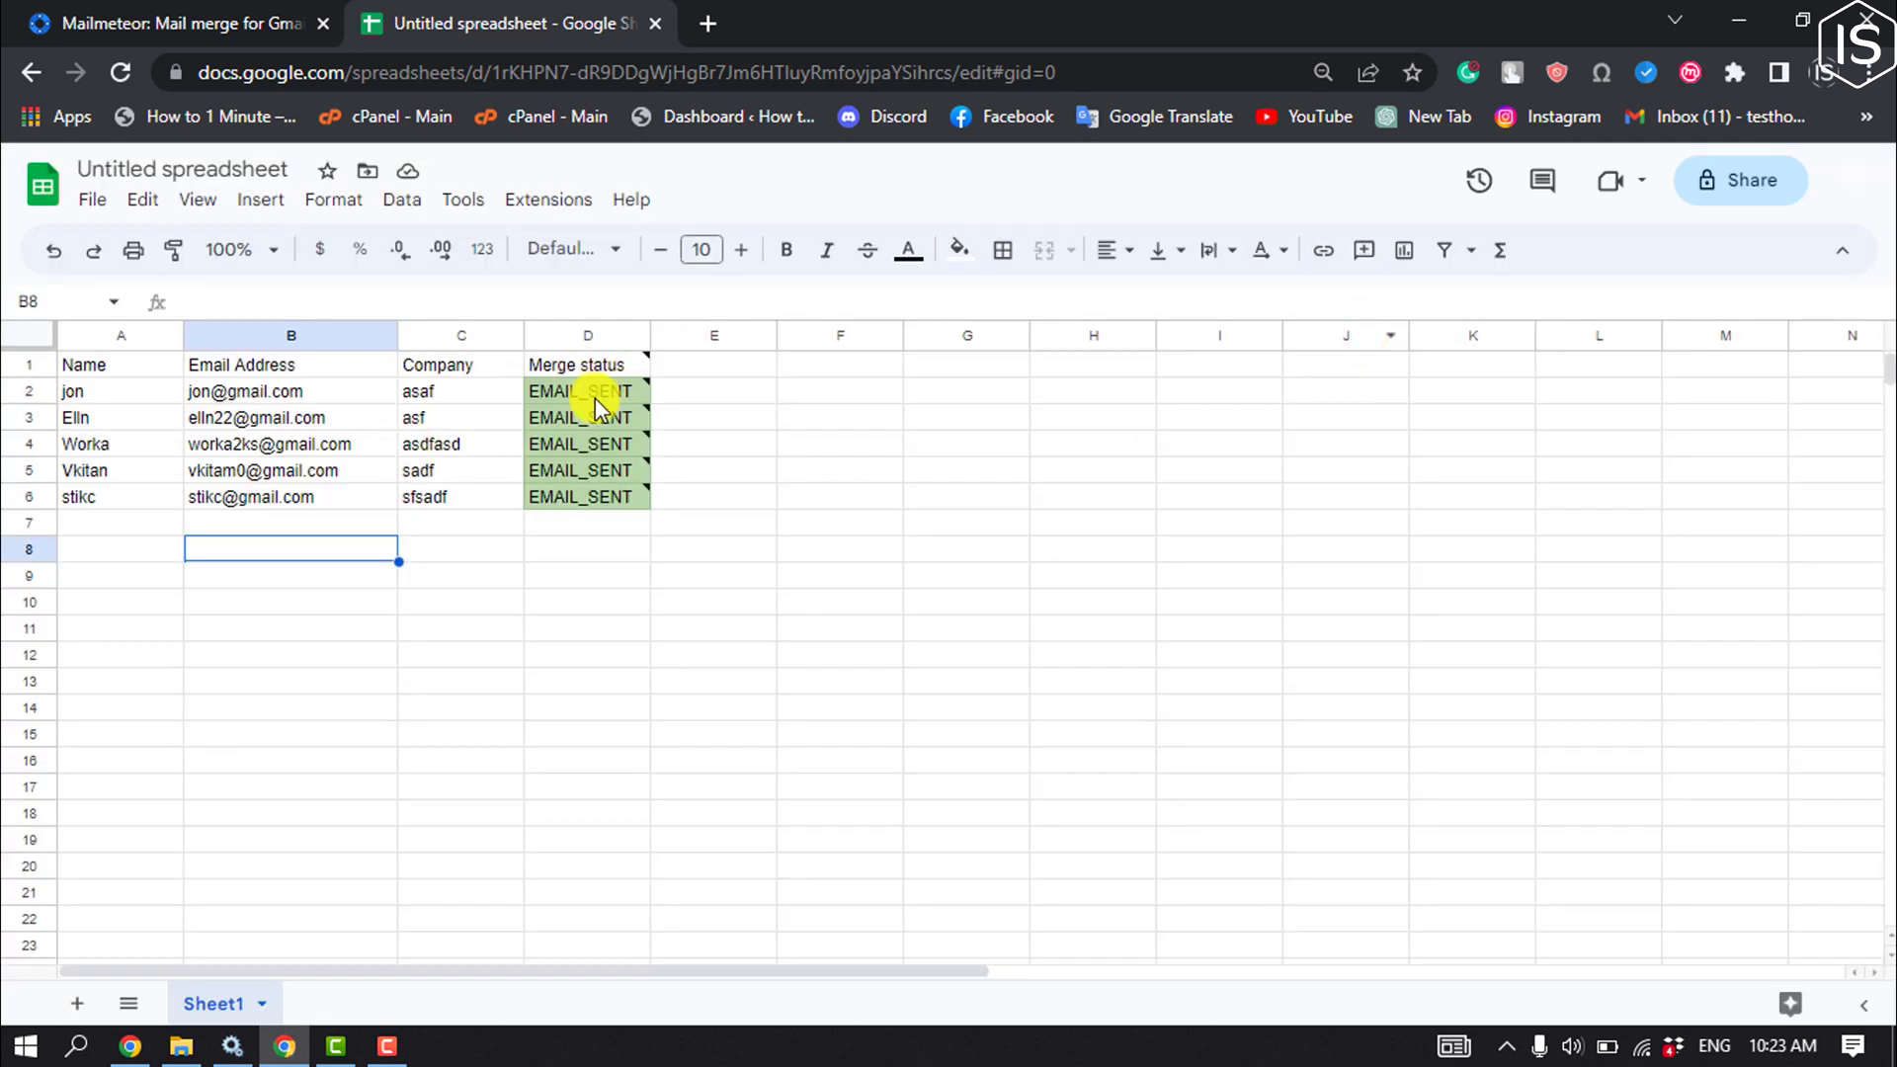
pyautogui.moveTo(529, 391); pyautogui.dragTo(603, 497)
pyautogui.click(600, 523)
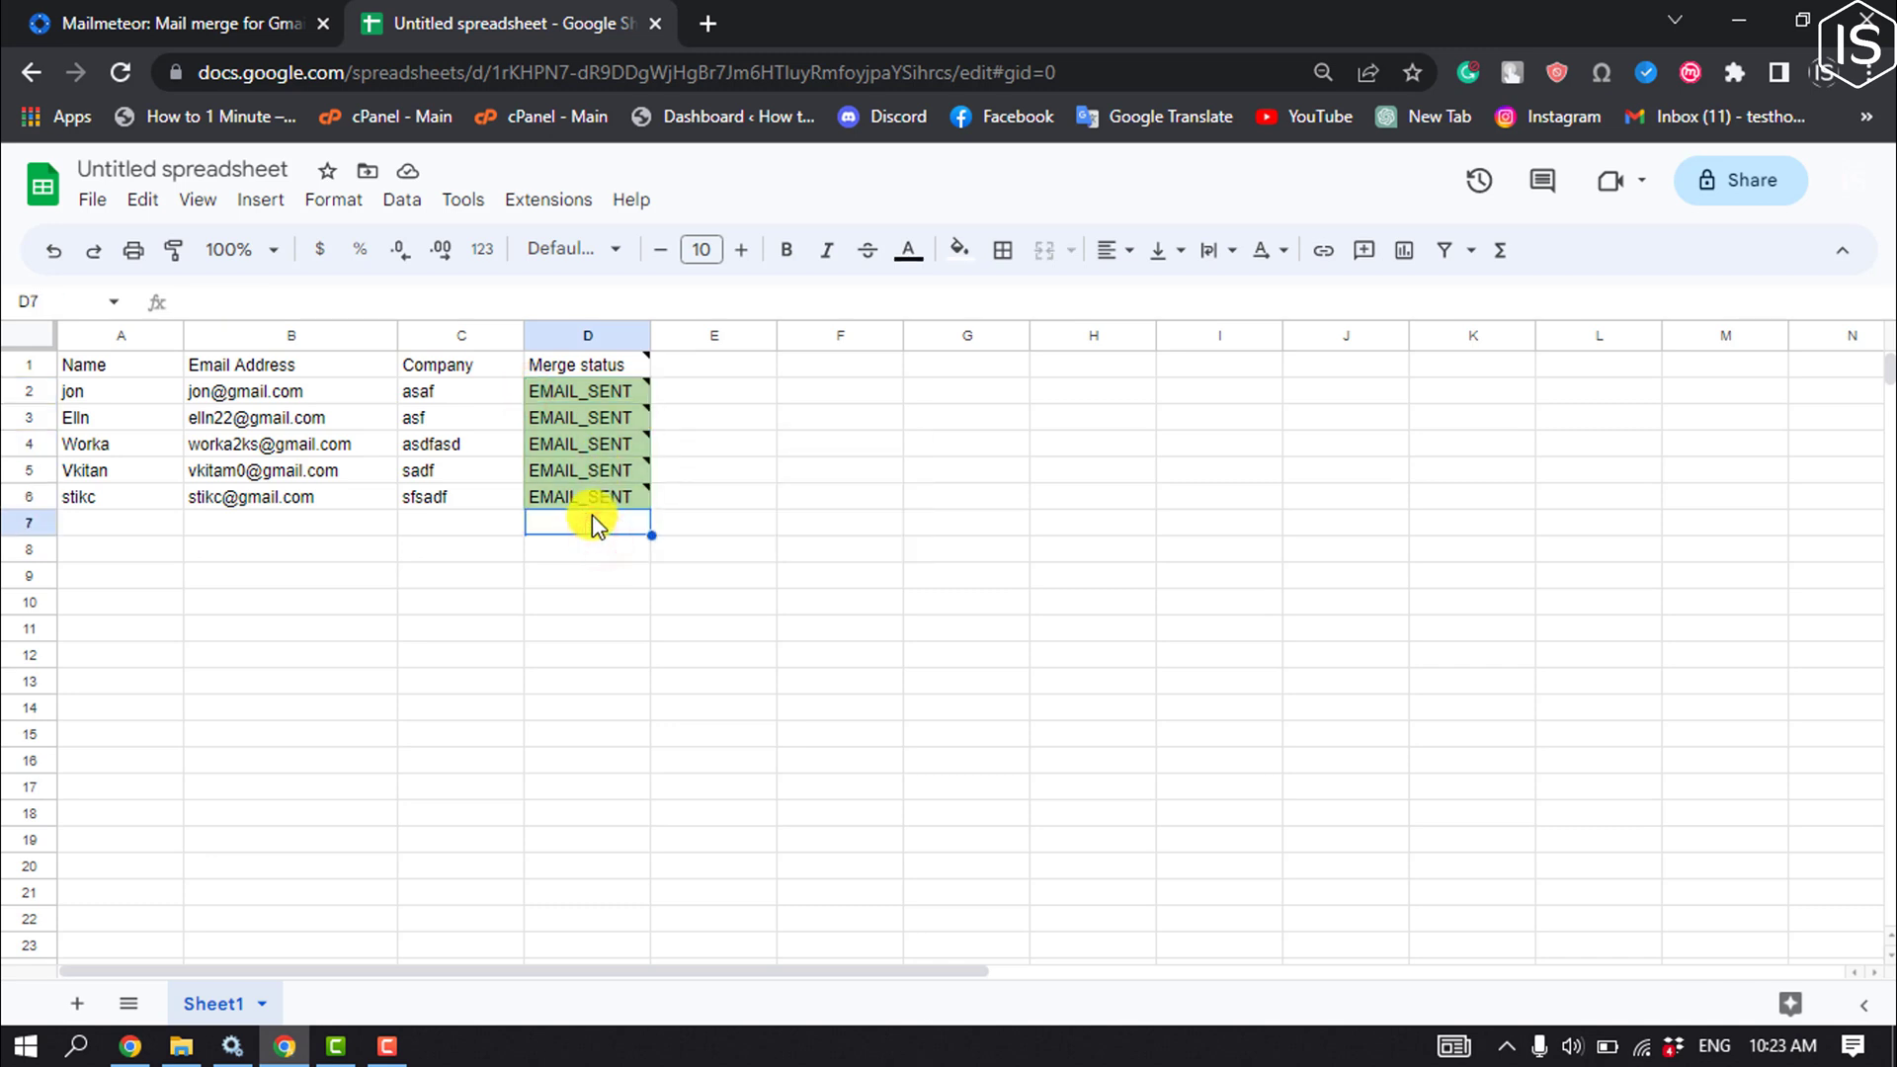